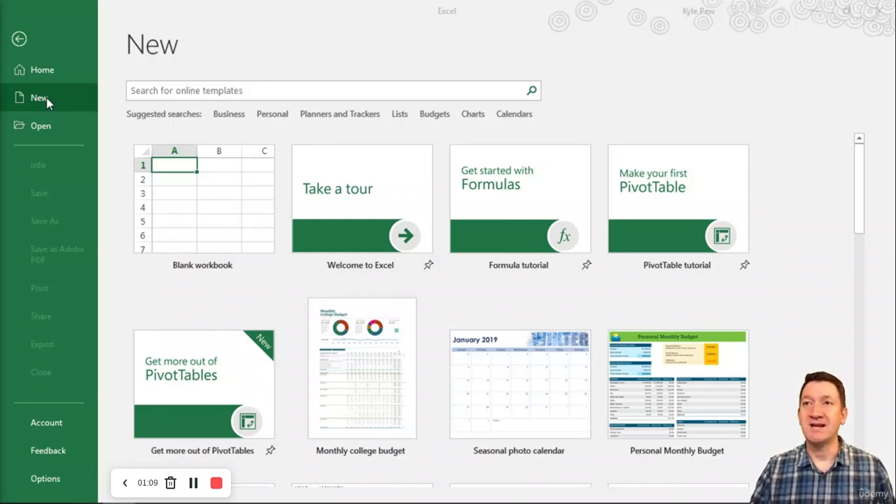
Create a blank workbook and enter the title "Monthly Budget" in cell A1.
{"action": "left_click", "coordinate": [209, 214]}
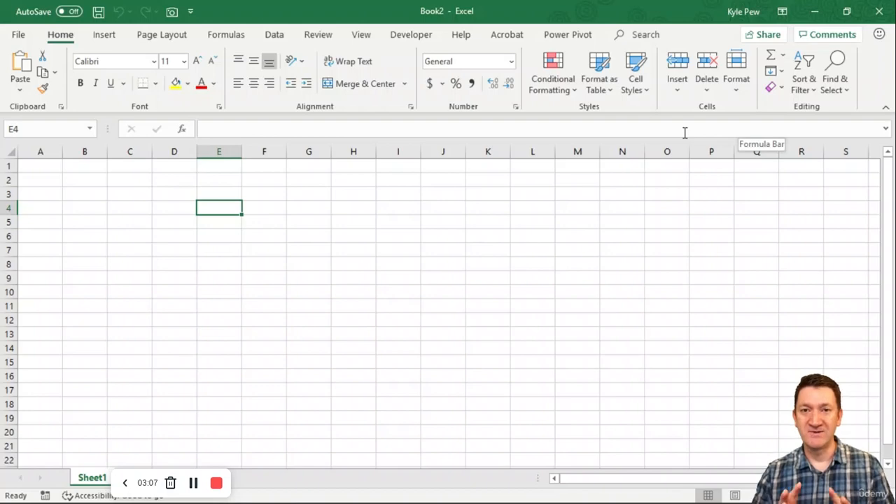
{"action": "left_click", "coordinate": [42, 174]}
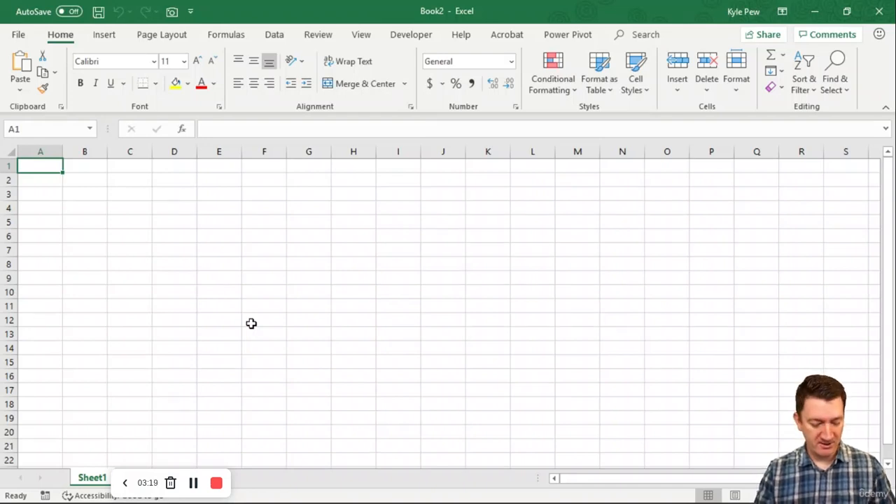
{"action": "type", "text": "Month"}
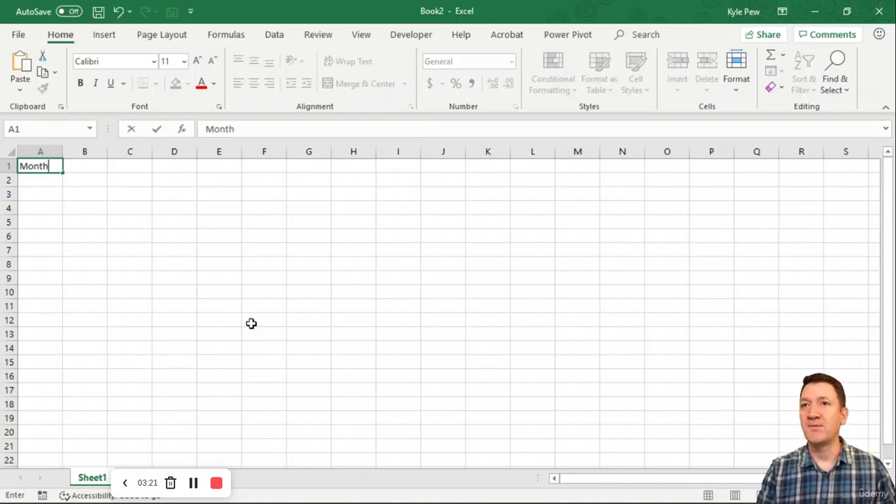
{"action": "type", "text": "ly Budget"}
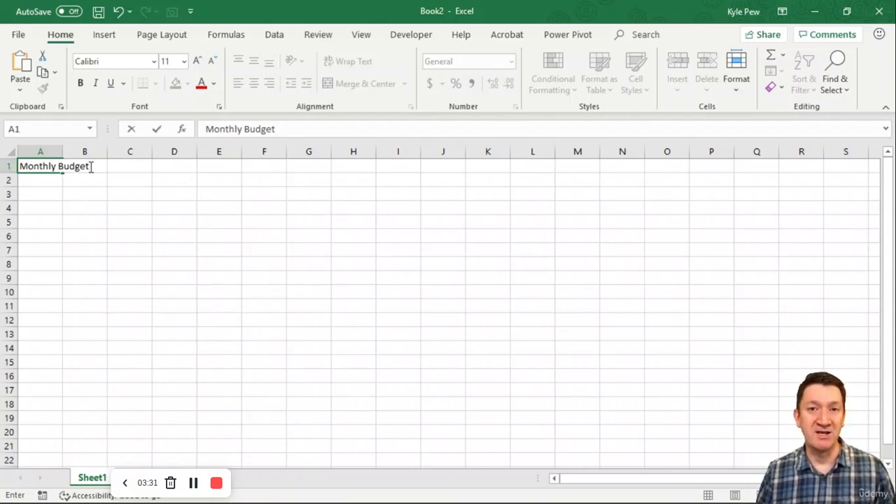
{"action": "key", "text": "Return"}
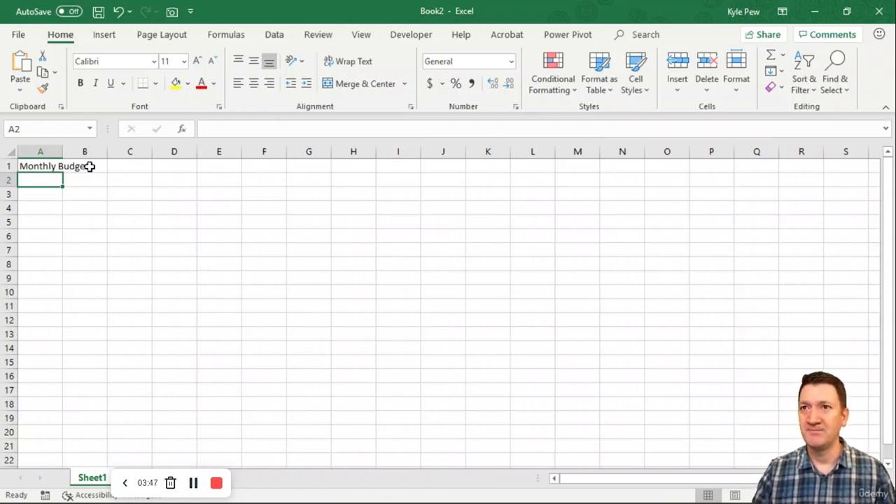
Enter the column heading "Bills" in cell A3.
{"action": "left_click", "coordinate": [29, 195]}
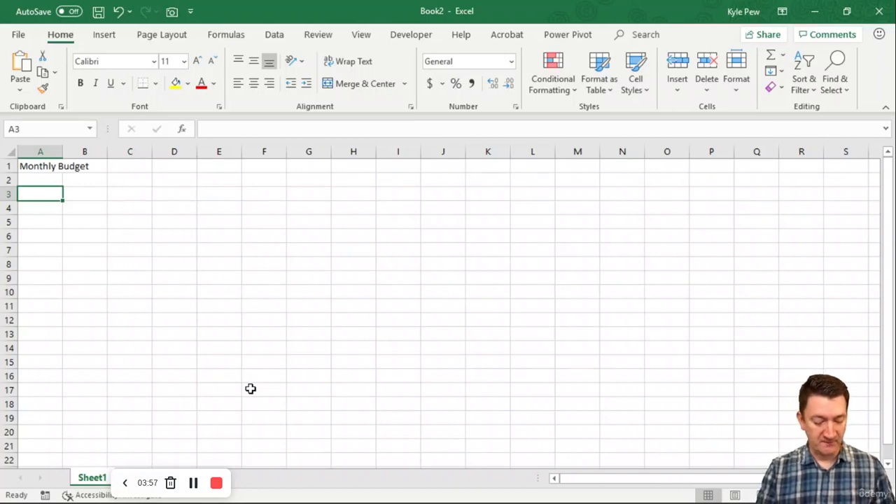
{"action": "type", "text": "Bills"}
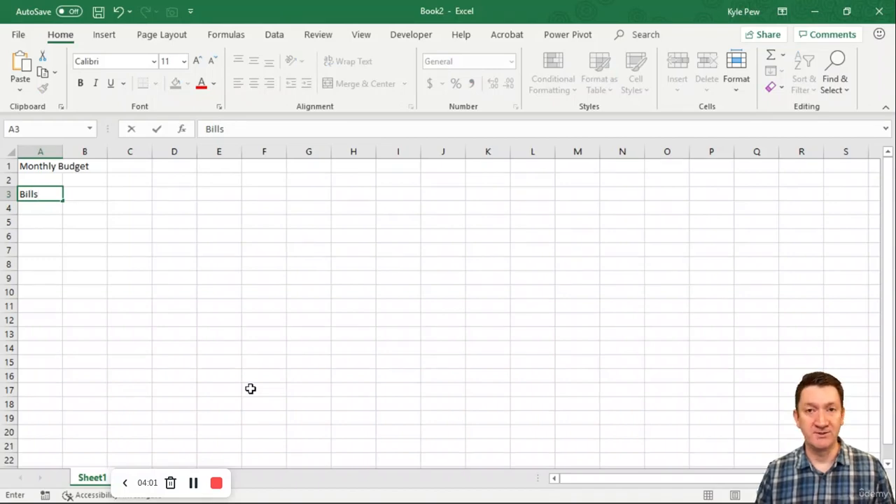
{"action": "key", "text": "Return"}
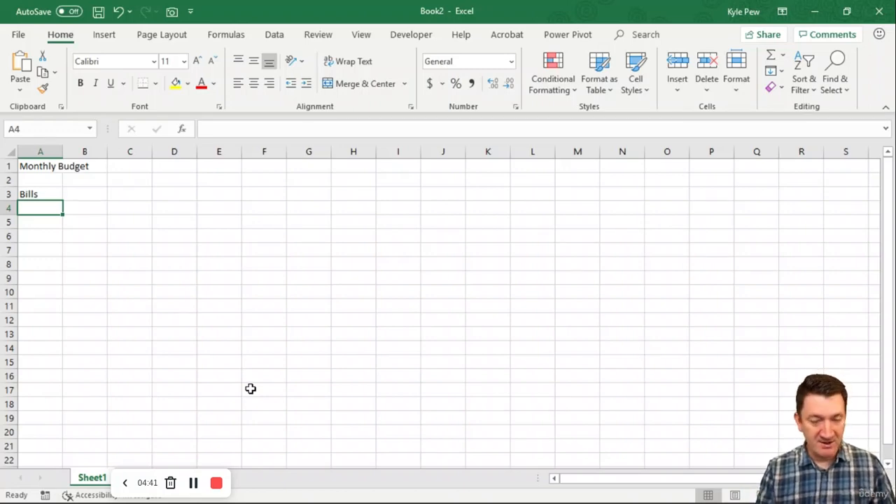
List the bill names Rent, Phone, Credit Cards, Food and Candy in cells A4 to A8.
{"action": "type", "text": "Rent"}
{"action": "key", "text": "Return"}
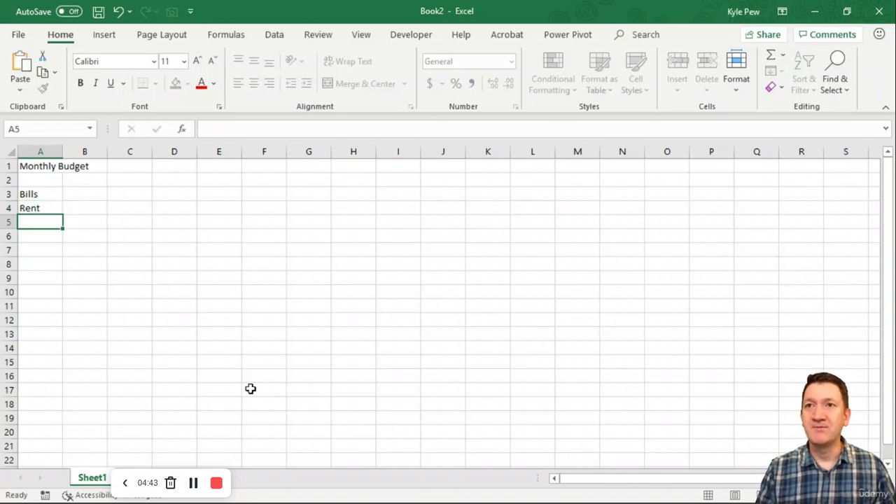
{"action": "type", "text": "Phone"}
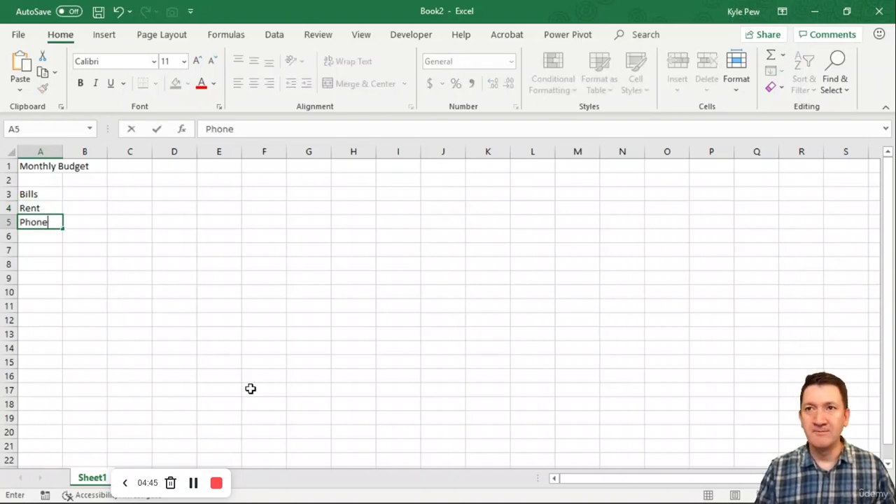
{"action": "key", "text": "Return"}
{"action": "type", "text": "Cr"}
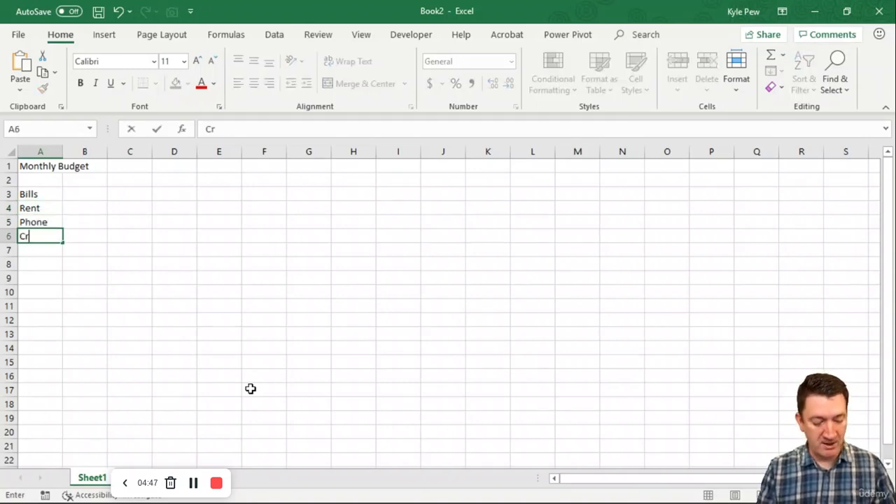
{"action": "type", "text": "ed"}
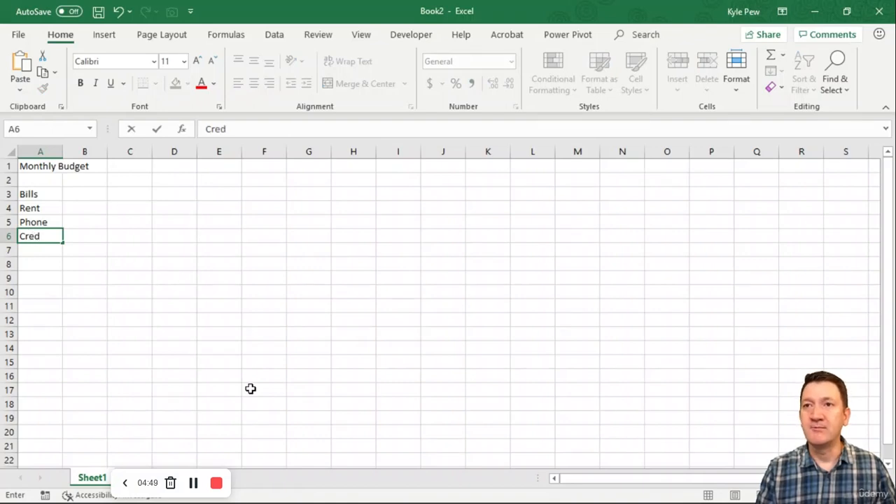
{"action": "type", "text": "it Cards"}
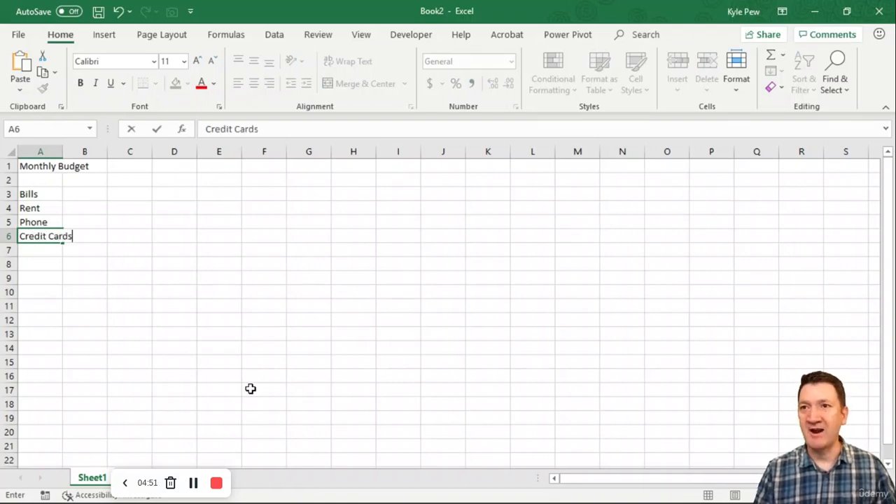
{"action": "key", "text": "Return"}
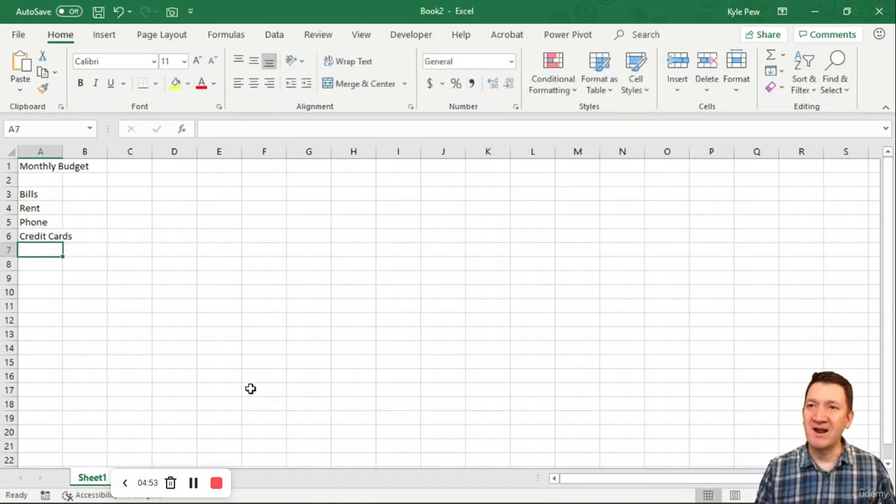
{"action": "type", "text": "Food"}
{"action": "key", "text": "Return"}
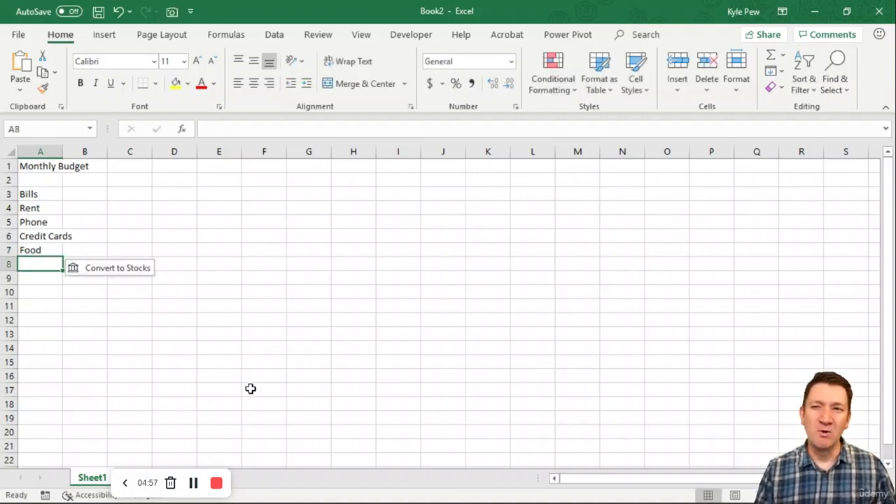
{"action": "type", "text": "Candy"}
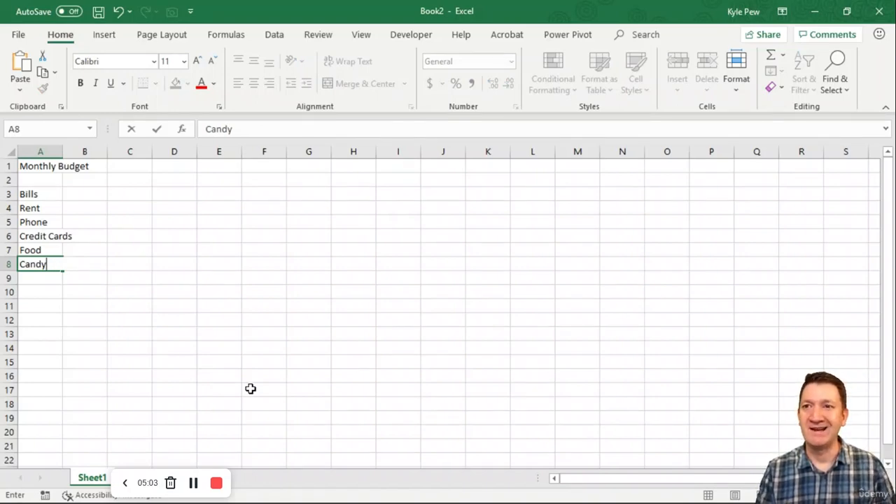
{"action": "key", "text": "Return"}
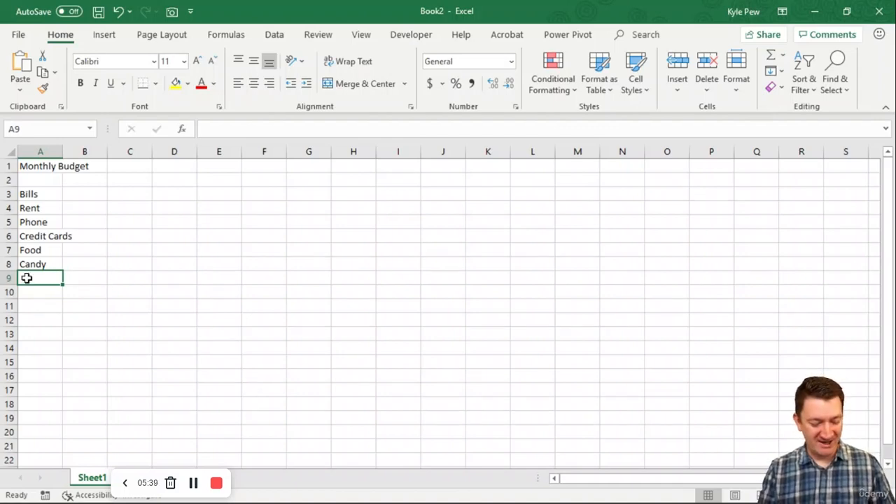
Add the row label "Total" in cell A9 below the bill names.
{"action": "type", "text": "Total"}
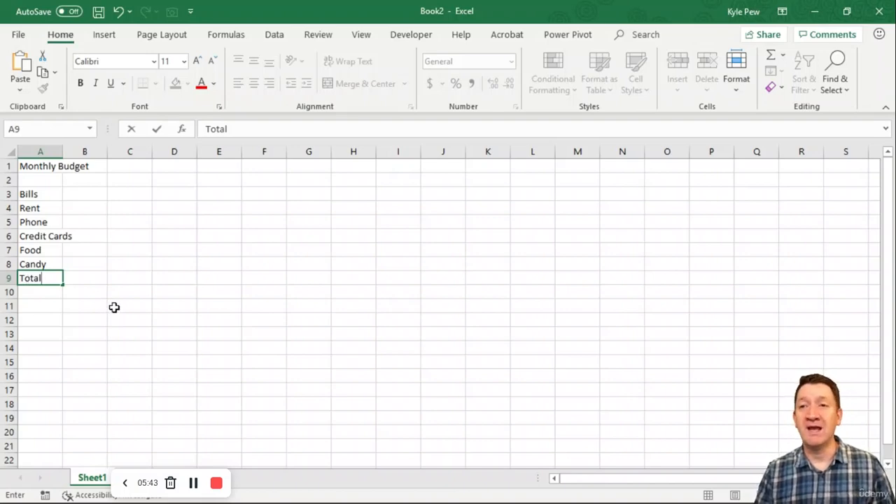
{"action": "left_click_drag", "start_coordinate": [90, 274], "coordinate": [257, 277]}
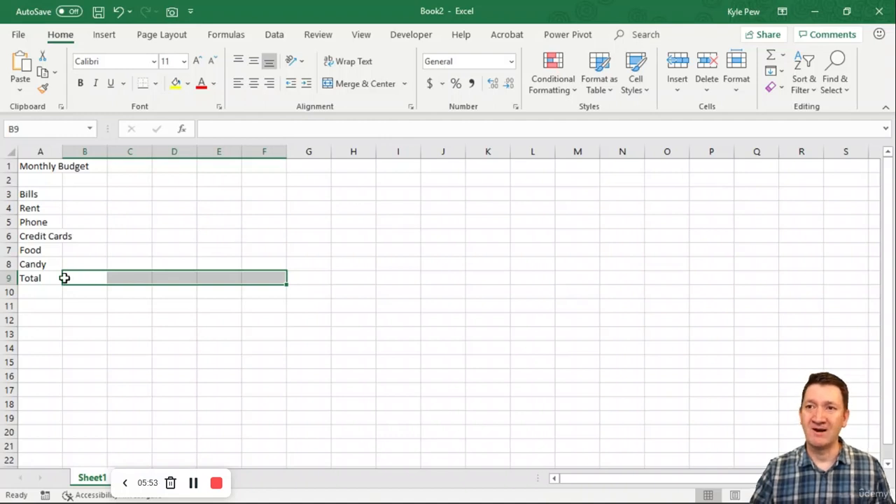
{"action": "left_click_drag", "start_coordinate": [35, 195], "coordinate": [33, 278]}
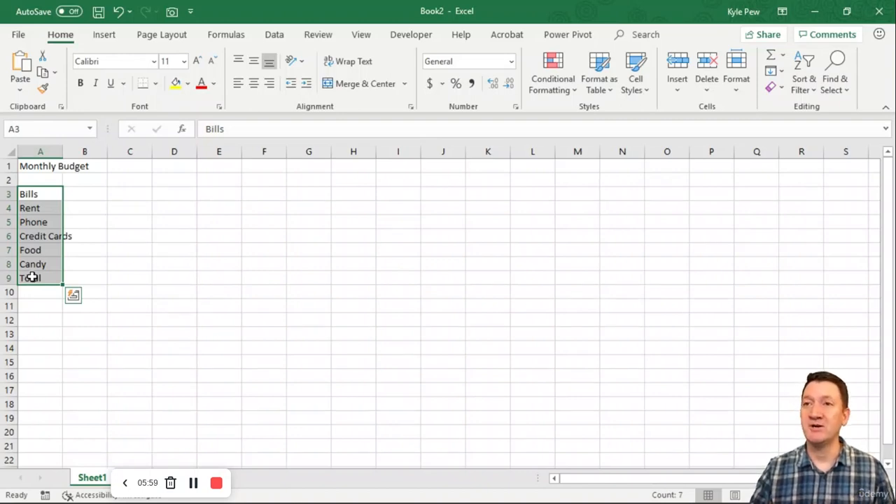
Enter the column headings Jan, Feb, Mar and Total in cells B3 to E3.
{"action": "left_click", "coordinate": [84, 194]}
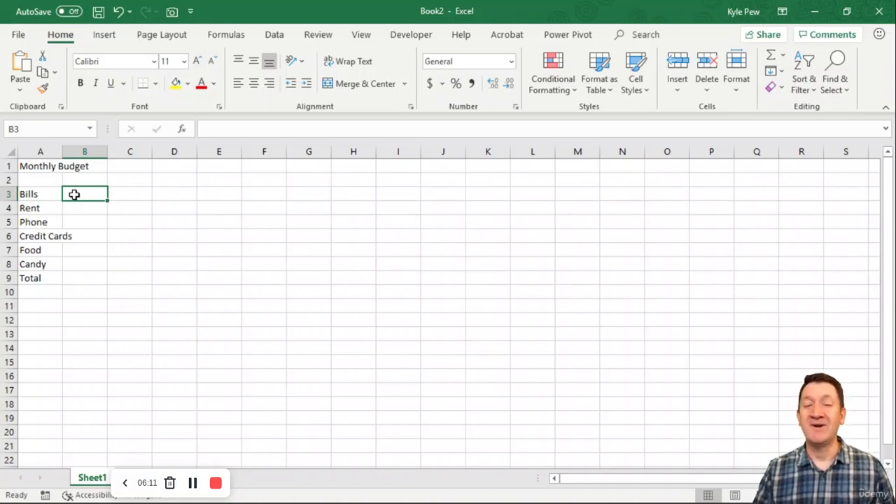
{"action": "type", "text": "Jan"}
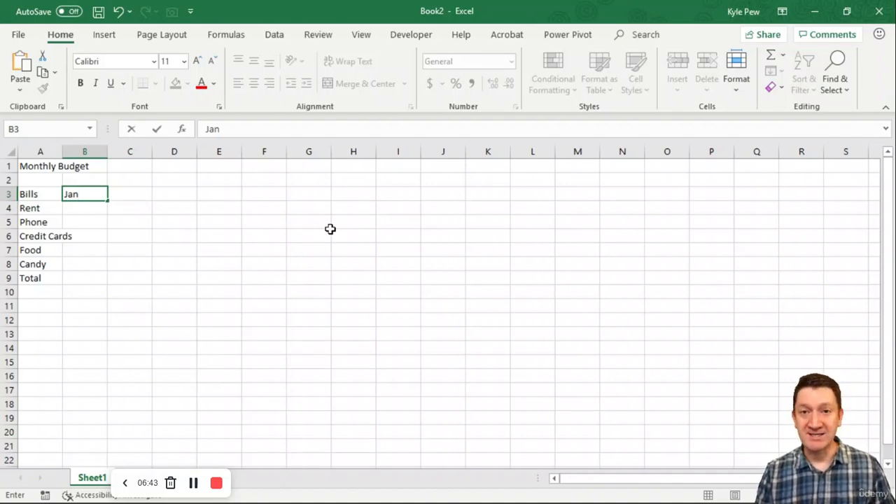
{"action": "key", "text": "Tab"}
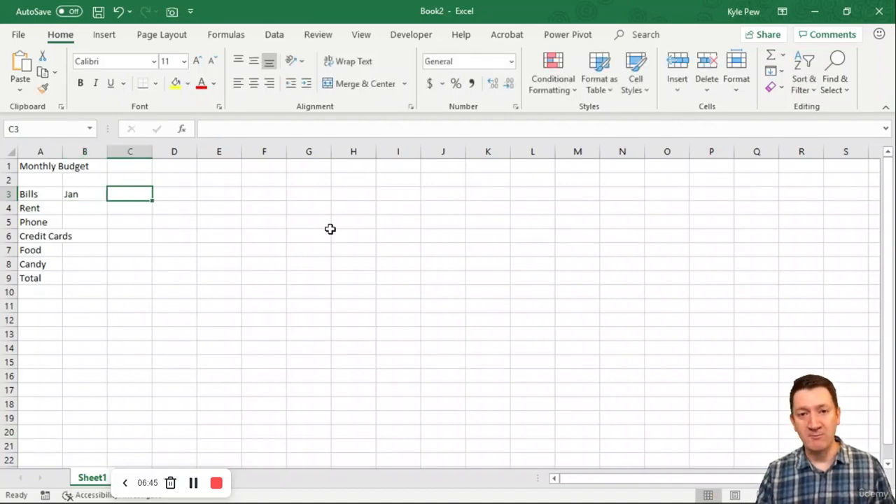
{"action": "type", "text": "Feb"}
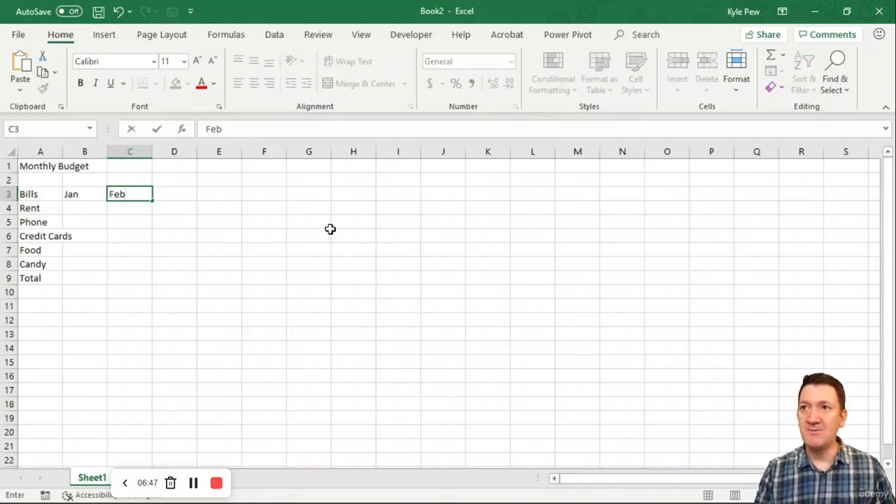
{"action": "key", "text": "Tab"}
{"action": "type", "text": "Mar"}
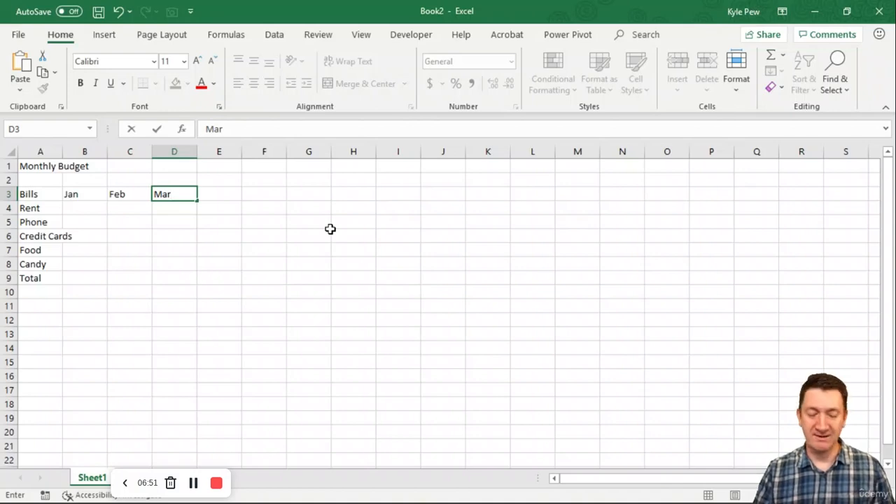
{"action": "key", "text": "Tab"}
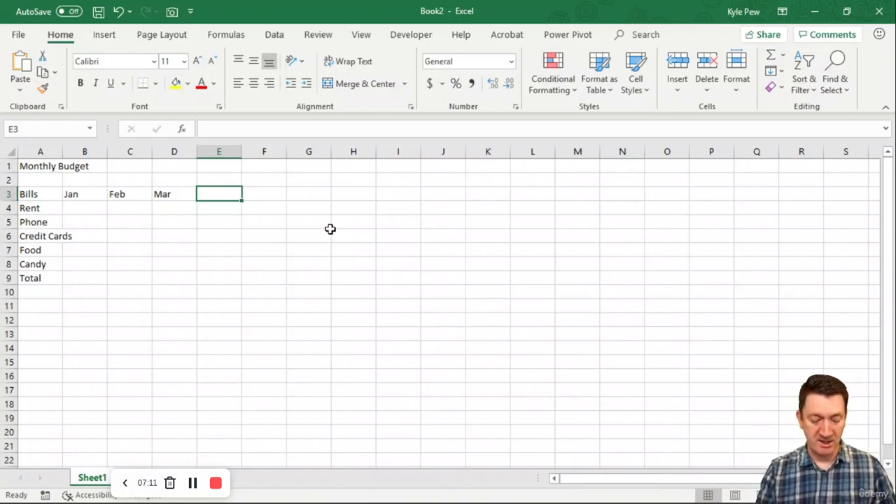
{"action": "type", "text": "Total"}
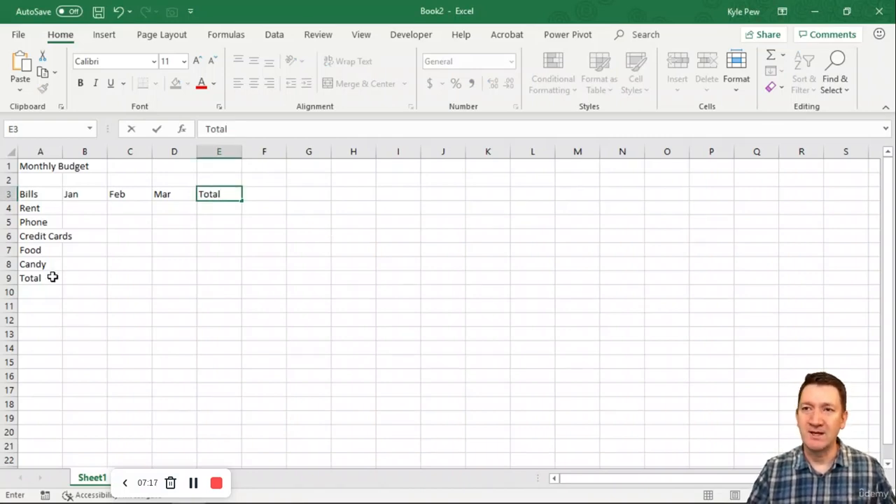
{"action": "left_click", "coordinate": [85, 208]}
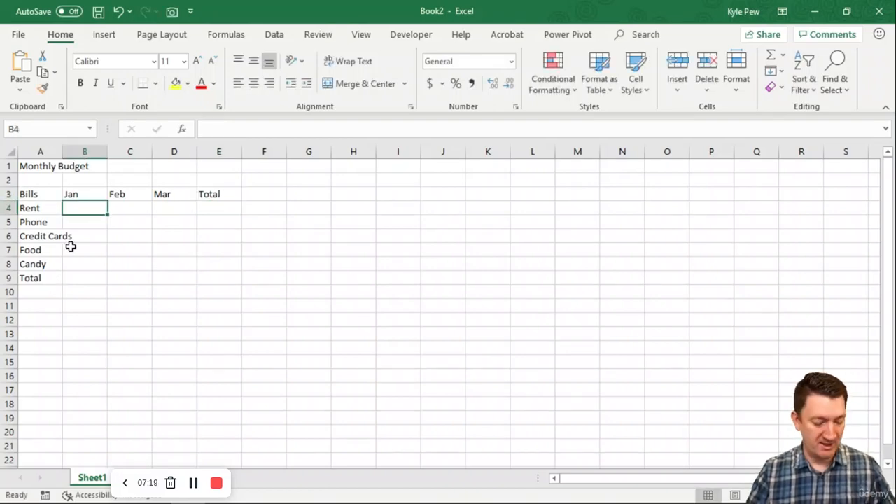
{"action": "left_click_drag", "start_coordinate": [53, 274], "coordinate": [105, 292]}
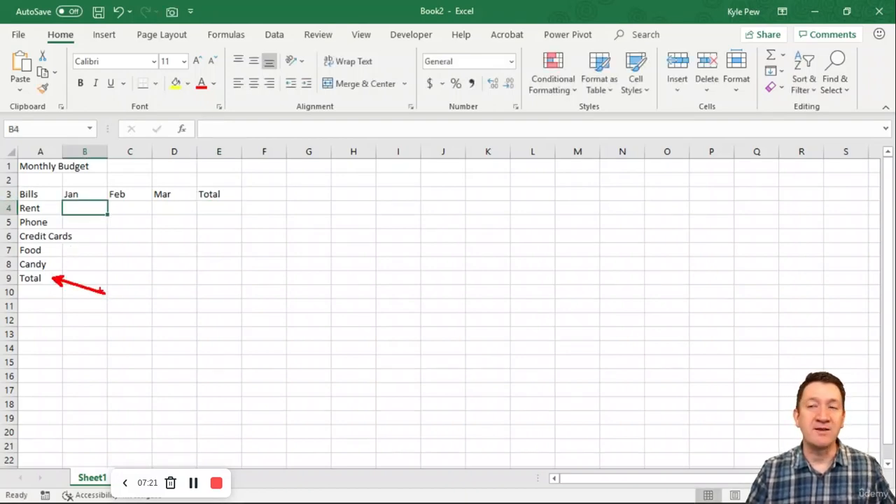
{"action": "left_click_drag", "start_coordinate": [61, 271], "coordinate": [333, 286]}
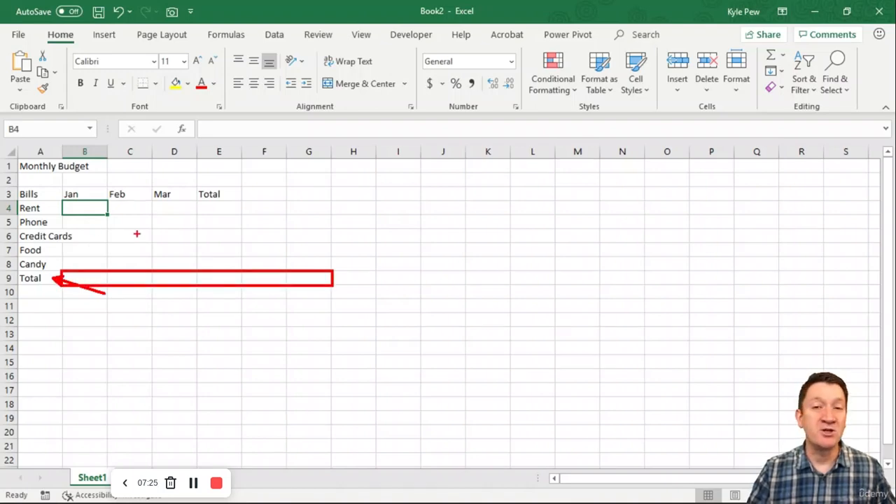
{"action": "left_click_drag", "start_coordinate": [240, 187], "coordinate": [280, 151]}
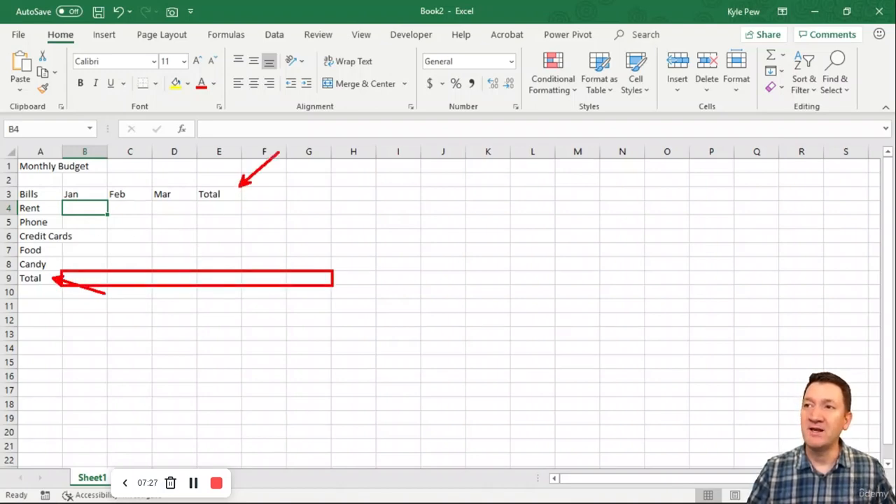
{"action": "left_click_drag", "start_coordinate": [197, 203], "coordinate": [244, 268]}
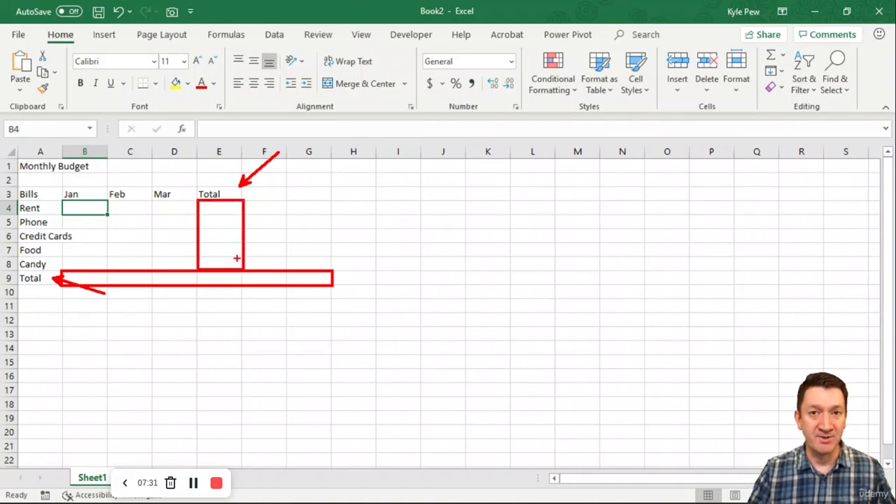
{"action": "key", "text": "Escape"}
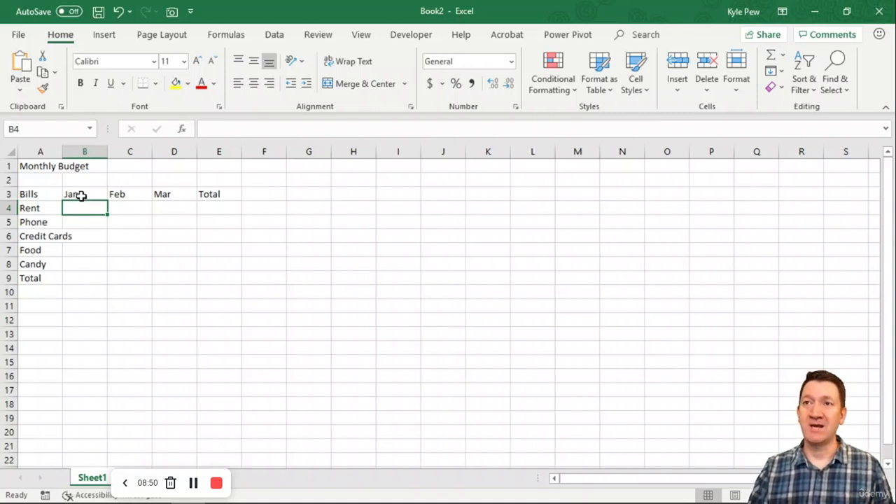
{"action": "left_click_drag", "start_coordinate": [80, 194], "coordinate": [170, 194]}
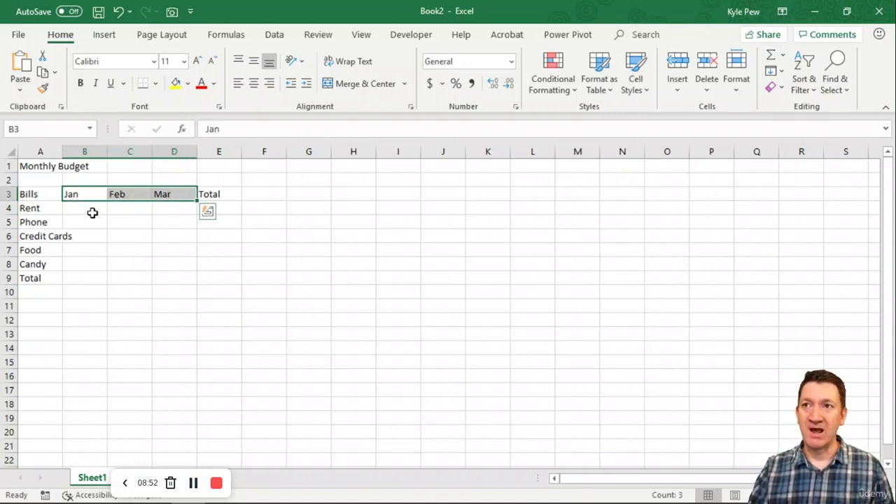
{"action": "left_click_drag", "start_coordinate": [92, 210], "coordinate": [160, 262]}
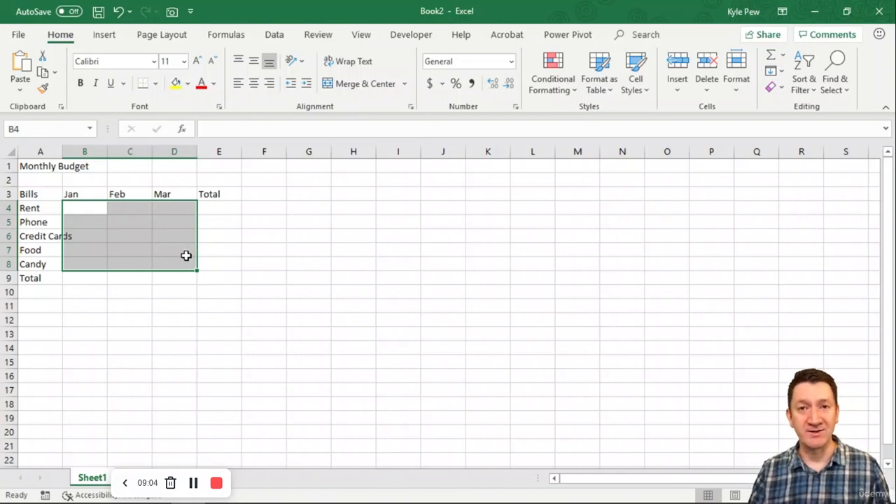
Enter the Jan amounts 1000, 100, 150, 300 and 100 for Rent through Candy in cells B4 to B8.
{"action": "left_click", "coordinate": [93, 208]}
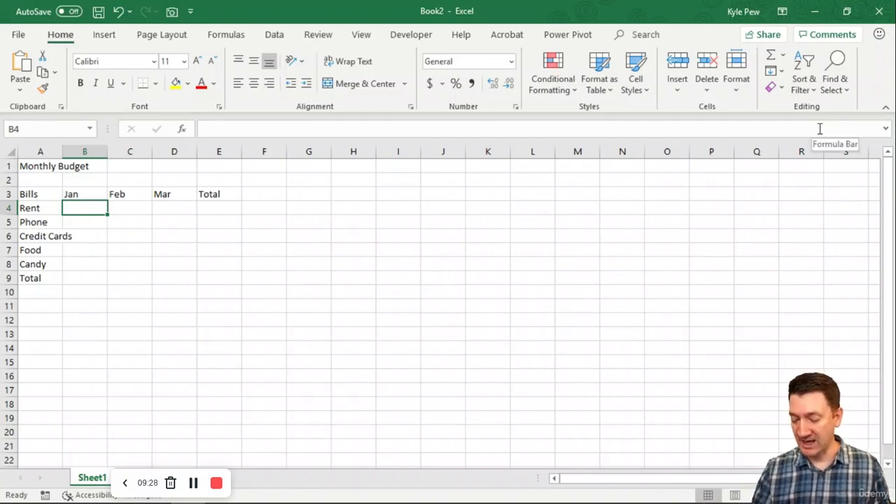
{"action": "type", "text": "1000"}
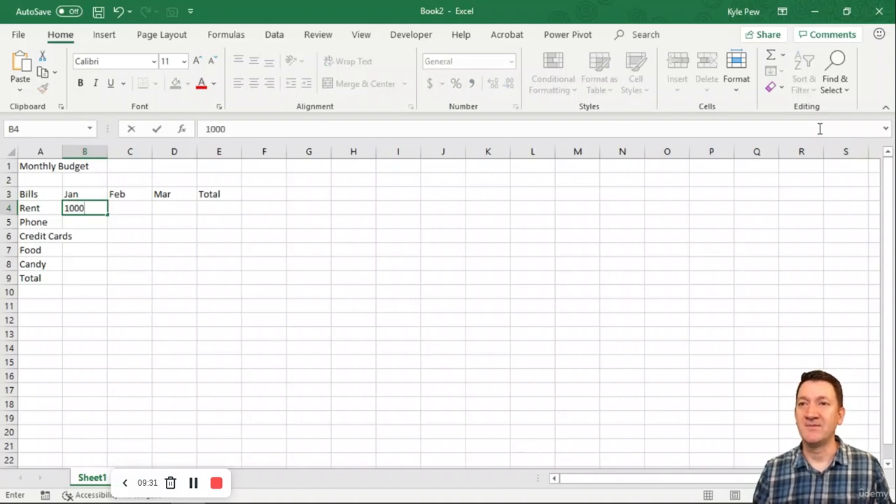
{"action": "key", "text": "Return"}
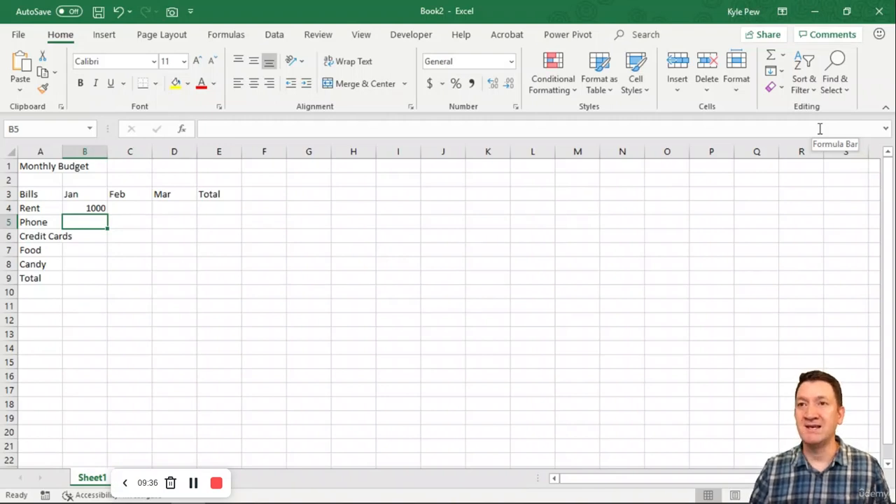
{"action": "type", "text": "100"}
{"action": "key", "text": "Return"}
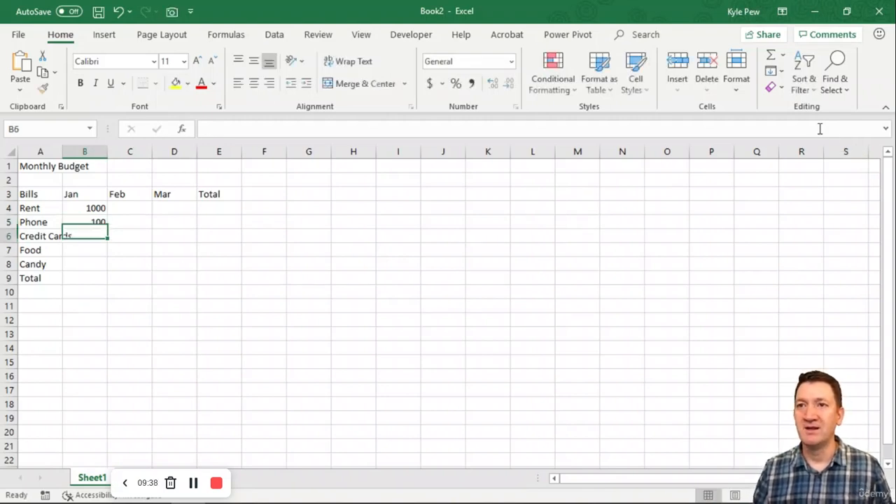
{"action": "type", "text": "150"}
{"action": "key", "text": "Return"}
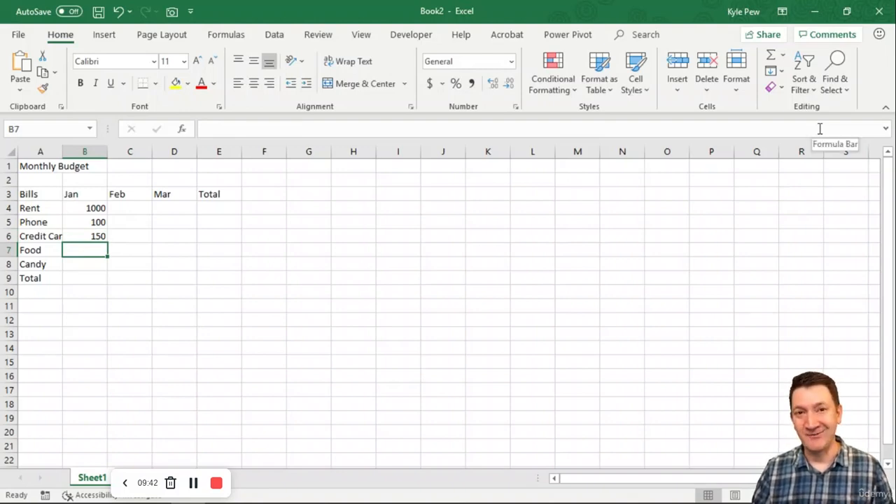
{"action": "type", "text": "300"}
{"action": "key", "text": "Return"}
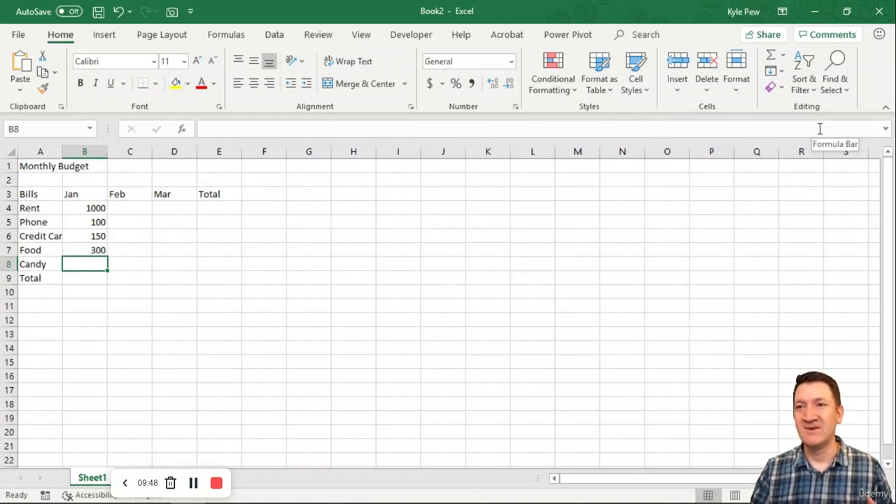
{"action": "type", "text": "100"}
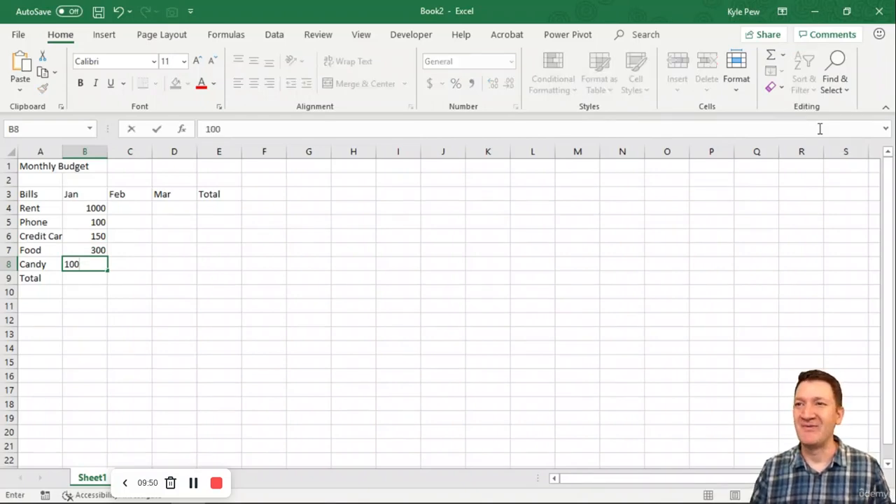
{"action": "key", "text": "Tab"}
Enter the Feb amounts 1000, 125, 200, 275 and 100 for Rent through Candy in cells C4 to C8.
{"action": "key", "text": "Up"}
{"action": "key", "text": "Up"}
{"action": "key", "text": "Up"}
{"action": "key", "text": "Up"}
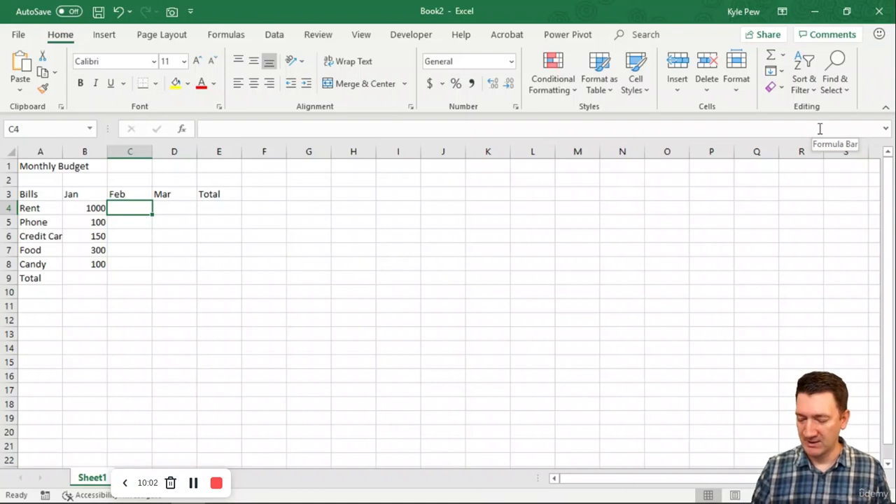
{"action": "type", "text": "1000"}
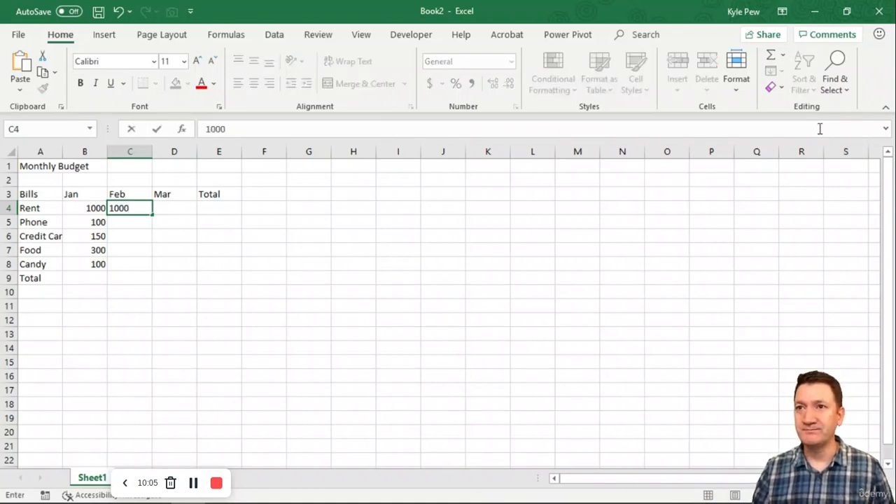
{"action": "key", "text": "Return"}
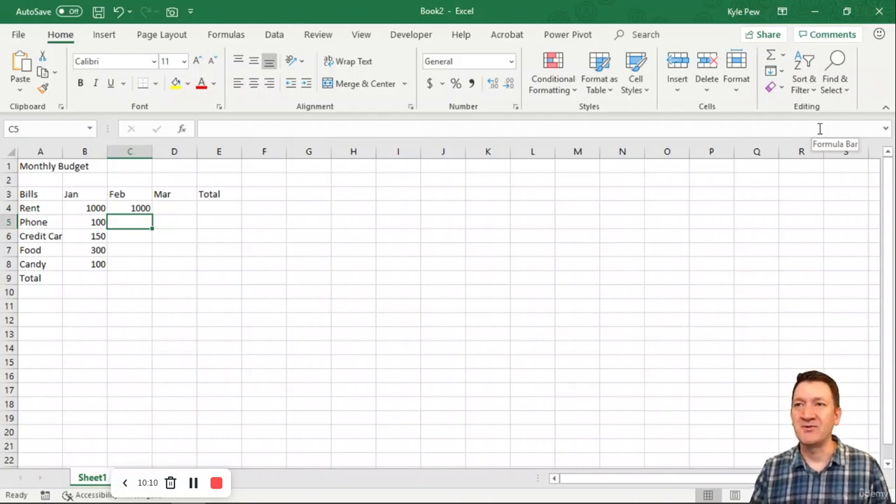
{"action": "type", "text": "125"}
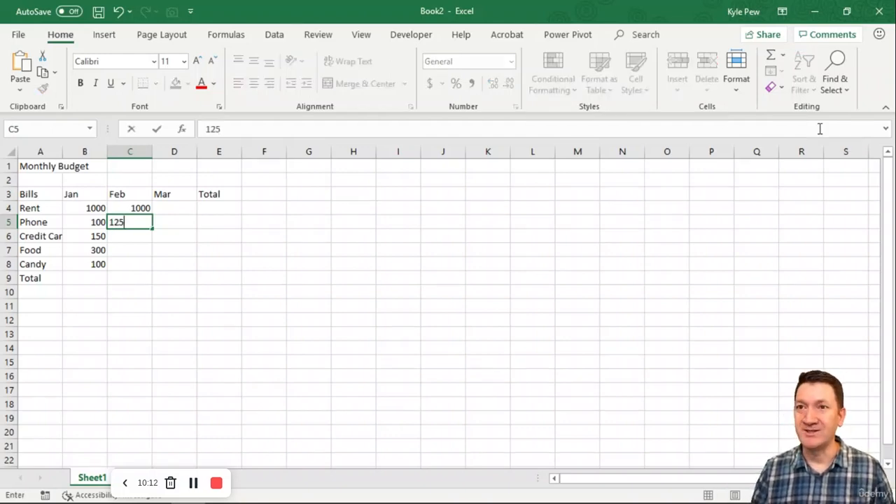
{"action": "key", "text": "Return"}
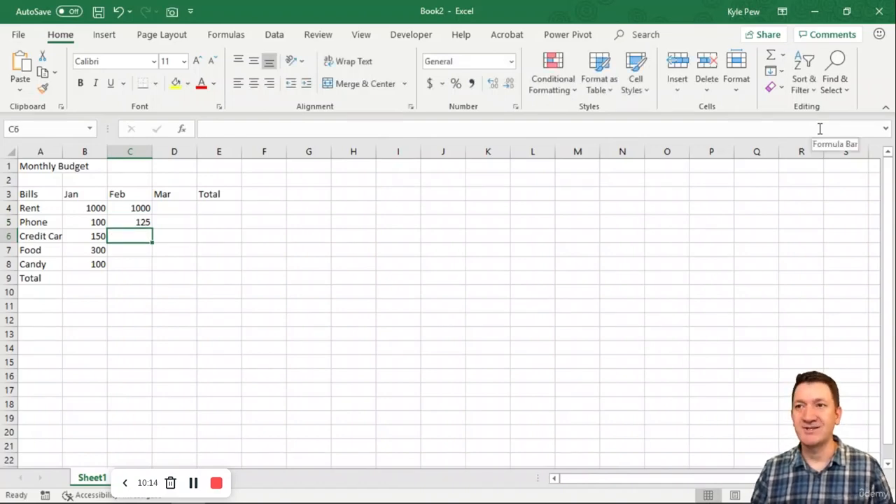
{"action": "type", "text": "200"}
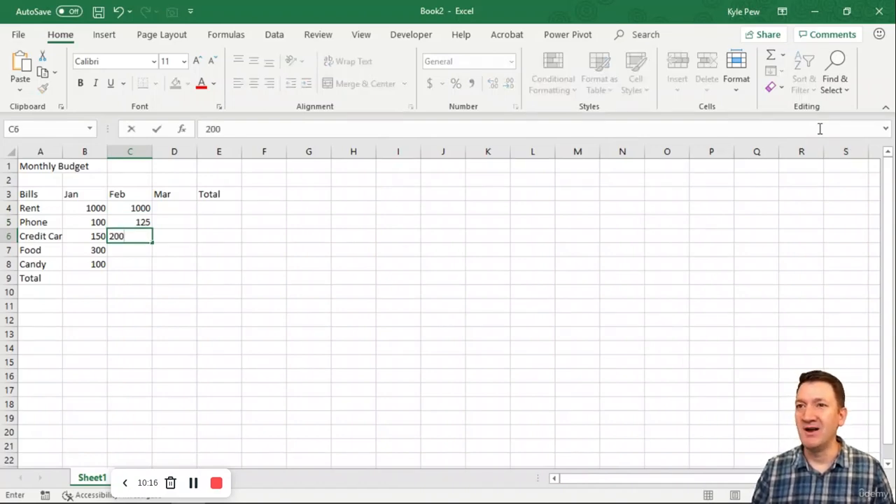
{"action": "key", "text": "Return"}
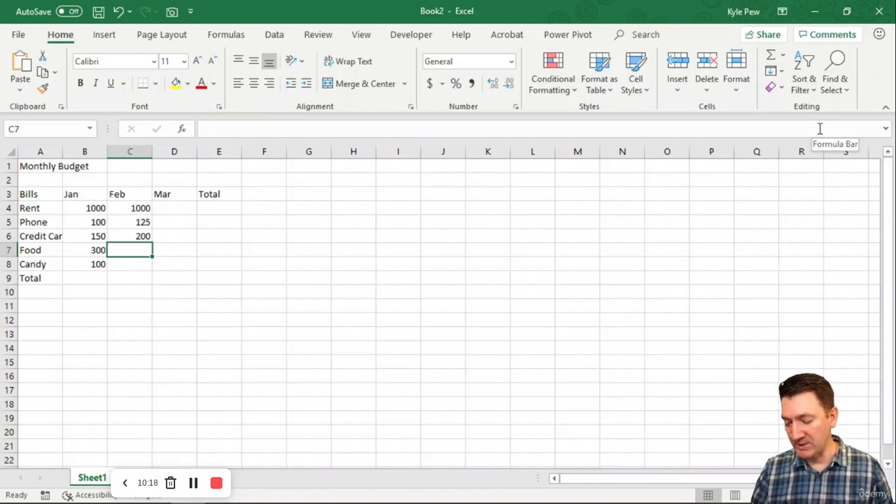
{"action": "type", "text": "275"}
{"action": "key", "text": "Return"}
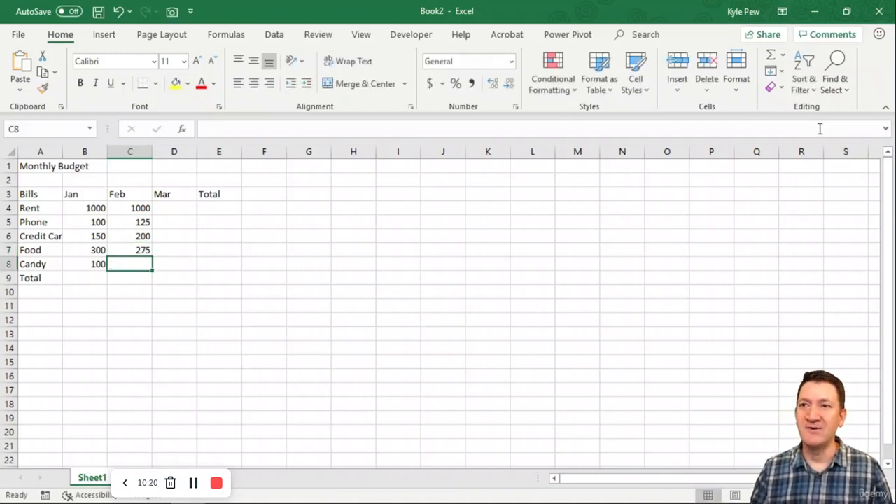
{"action": "type", "text": "100"}
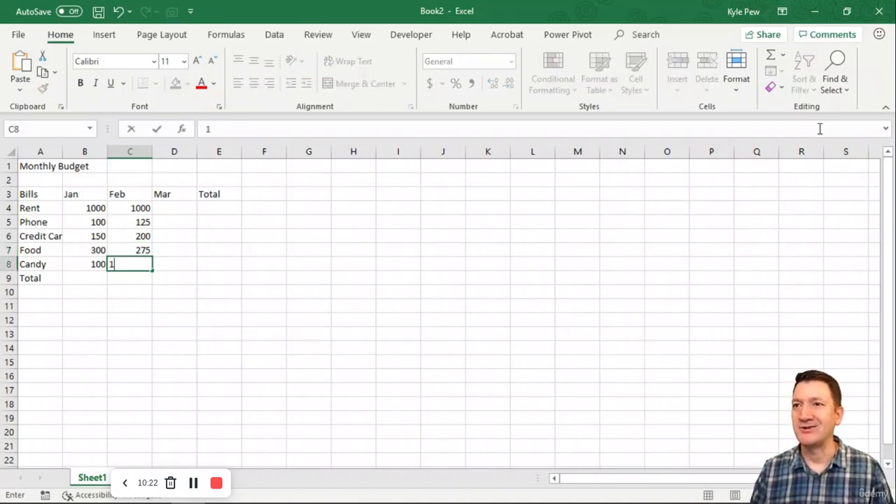
{"action": "key", "text": "Tab"}
Enter the Mar amounts 1000, 100, 175, 350 and 125 for Rent through Candy in cells D4 to D8.
{"action": "key", "text": "Up"}
{"action": "key", "text": "Up"}
{"action": "key", "text": "Up"}
{"action": "key", "text": "Up"}
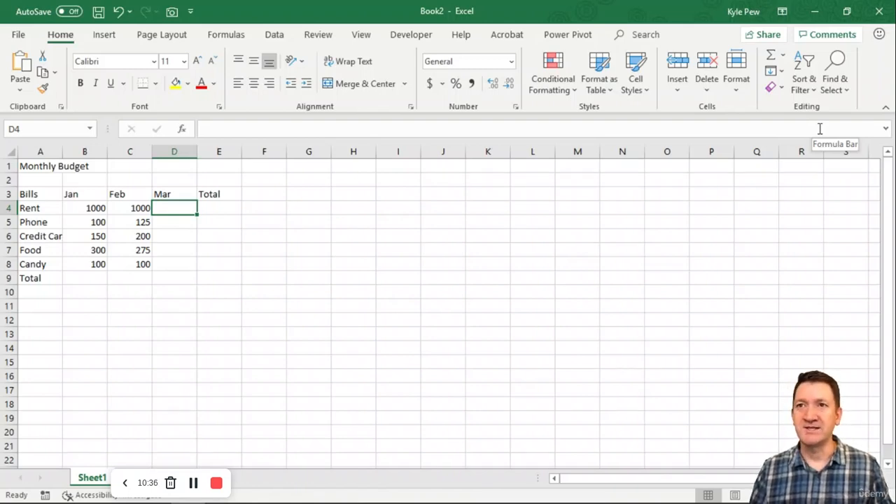
{"action": "type", "text": "1000"}
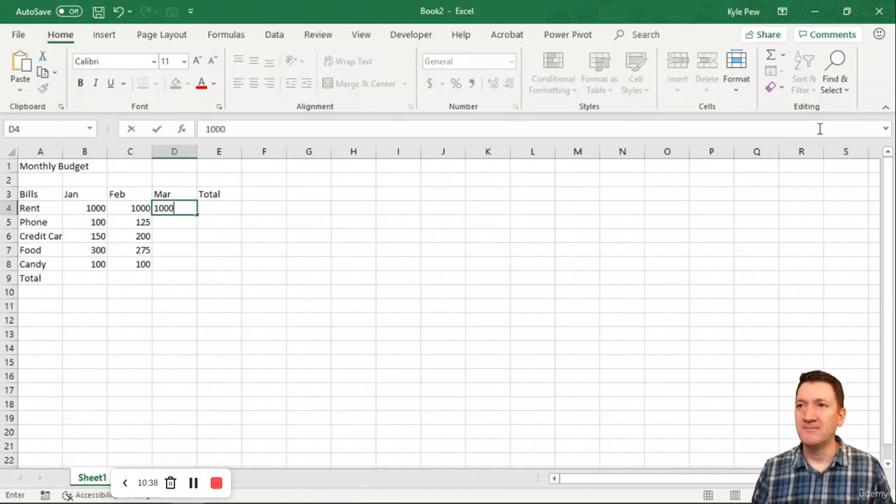
{"action": "key", "text": "Return"}
{"action": "type", "text": "1"}
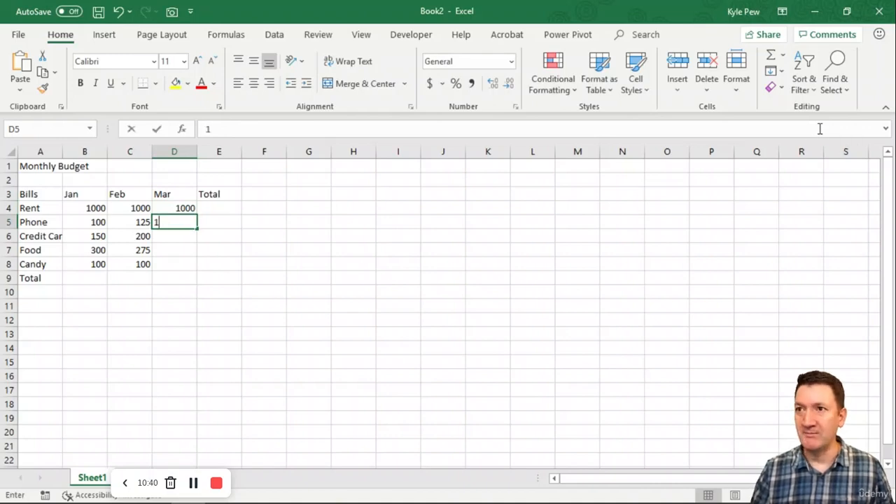
{"action": "type", "text": "00"}
{"action": "key", "text": "Return"}
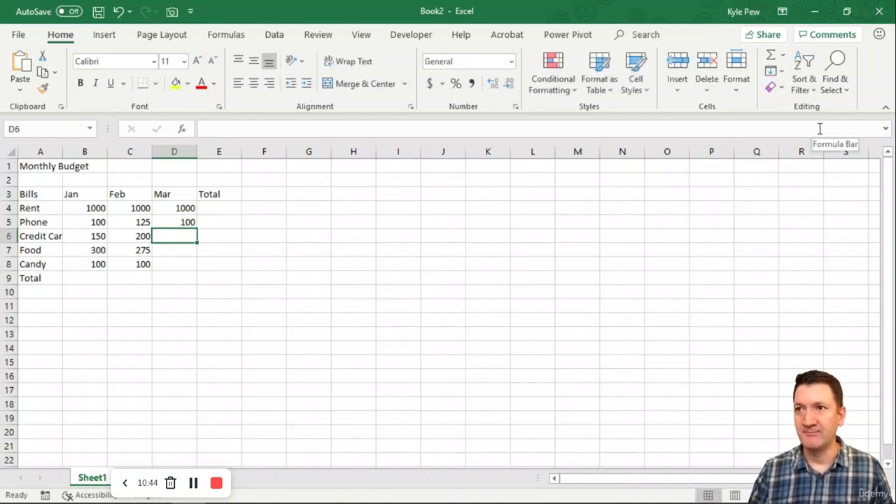
{"action": "type", "text": "175"}
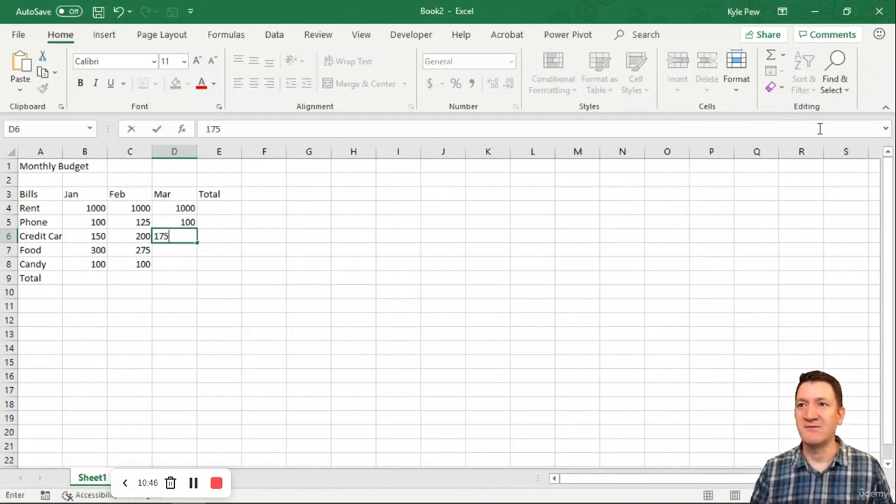
{"action": "key", "text": "Return"}
{"action": "type", "text": "350"}
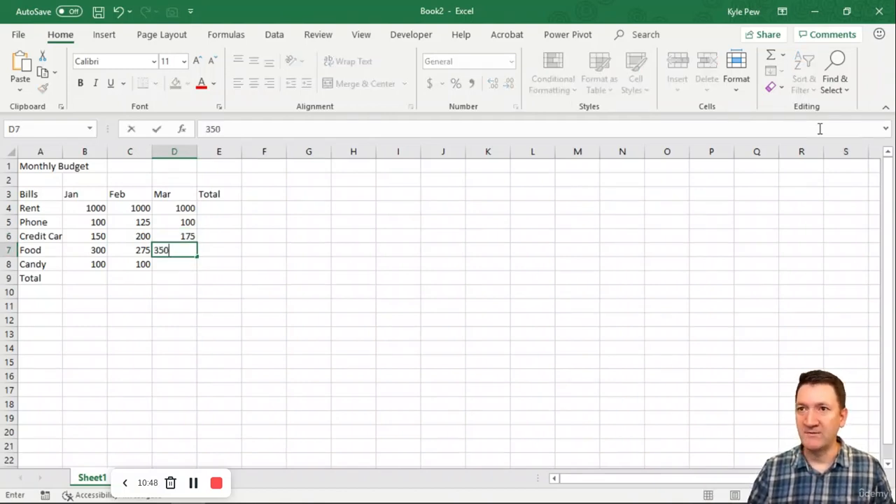
{"action": "key", "text": "Return"}
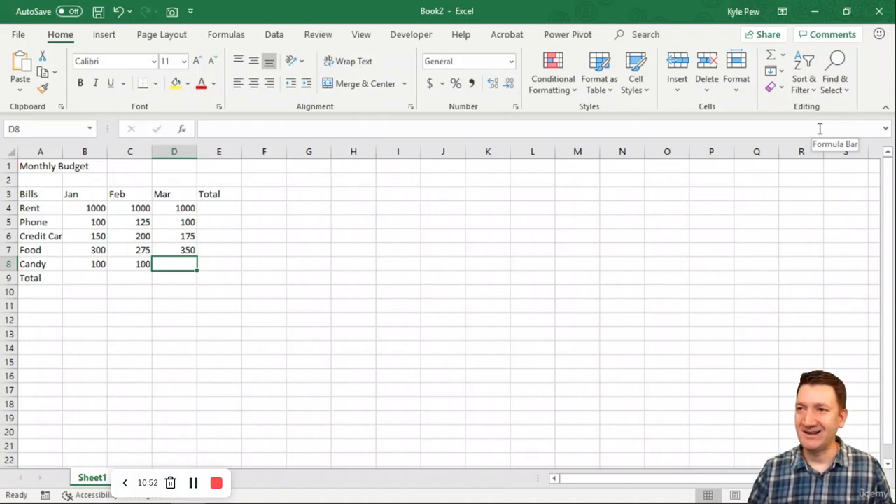
{"action": "type", "text": "125"}
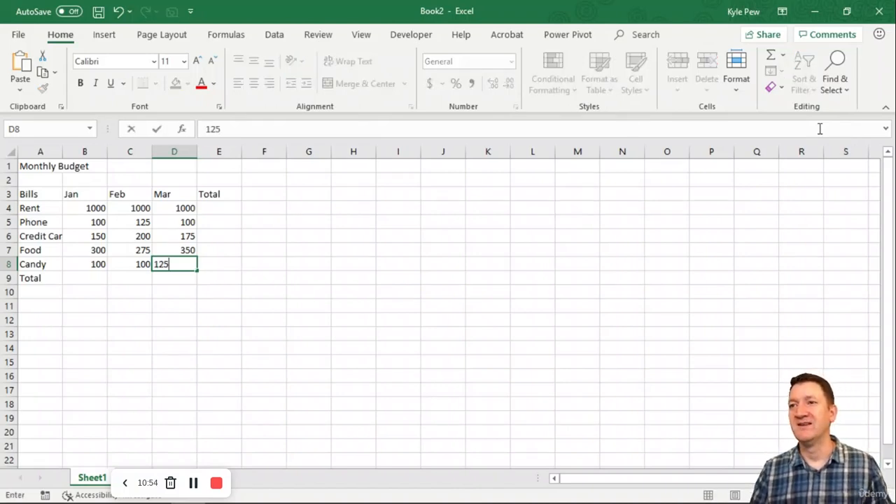
{"action": "key", "text": "Return"}
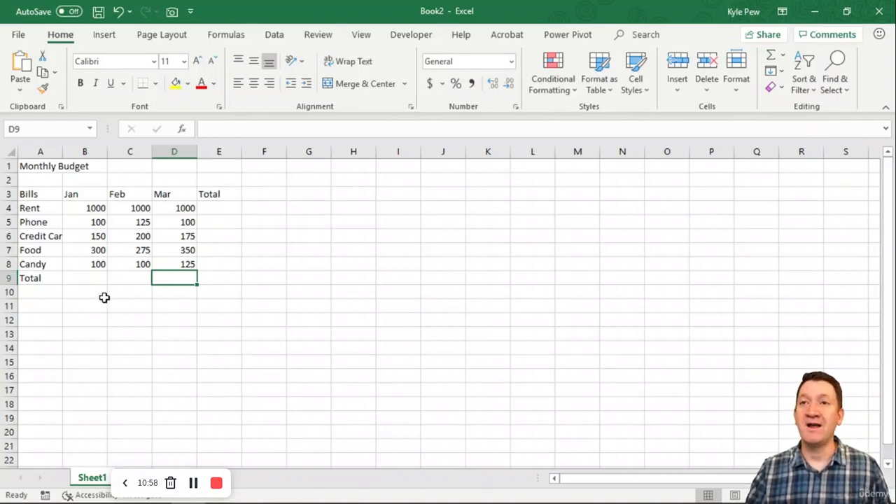
Examine the budget's layout by selecting its row labels, column headings and the monthly amounts in B4 to D8.
{"action": "left_click_drag", "start_coordinate": [44, 196], "coordinate": [35, 280]}
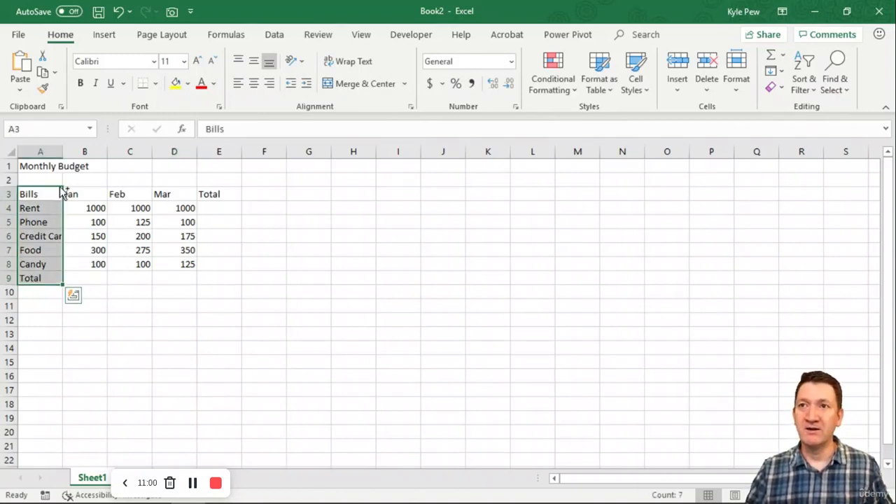
{"action": "left_click_drag", "start_coordinate": [72, 193], "coordinate": [236, 196]}
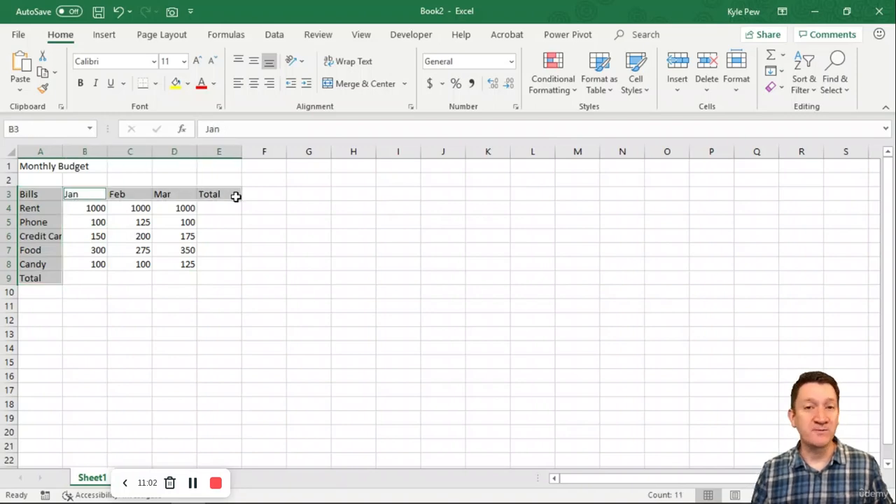
{"action": "left_click_drag", "start_coordinate": [90, 207], "coordinate": [164, 260]}
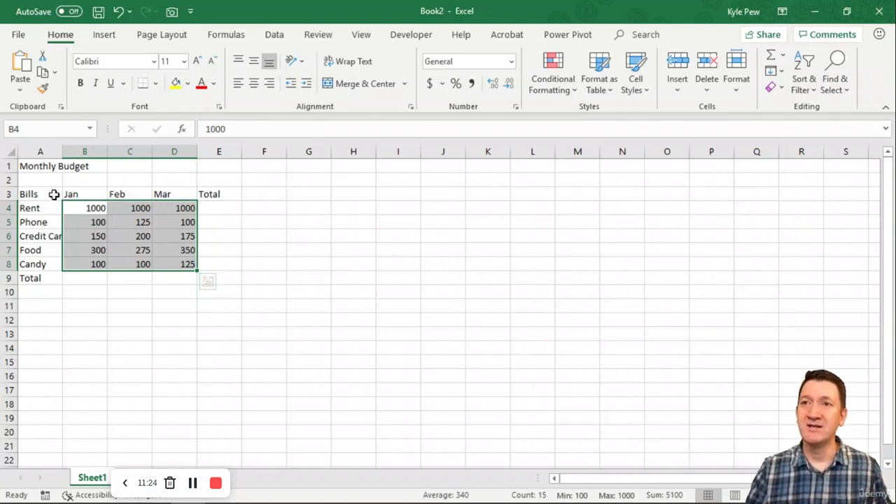
{"action": "left_click_drag", "start_coordinate": [50, 194], "coordinate": [216, 194]}
{"action": "left_click_drag", "start_coordinate": [49, 209], "coordinate": [45, 278], "text": "ctrl"}
{"action": "left_click_drag", "start_coordinate": [89, 211], "coordinate": [161, 263]}
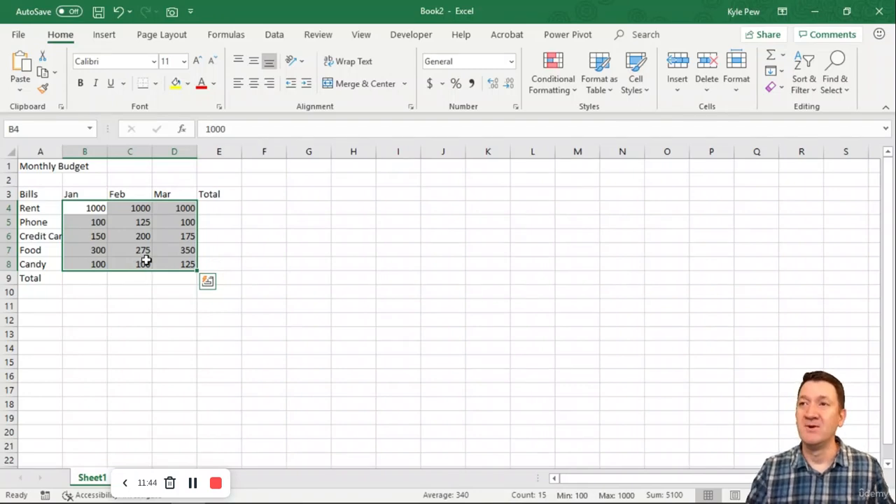
{"action": "left_click_drag", "start_coordinate": [100, 194], "coordinate": [164, 193]}
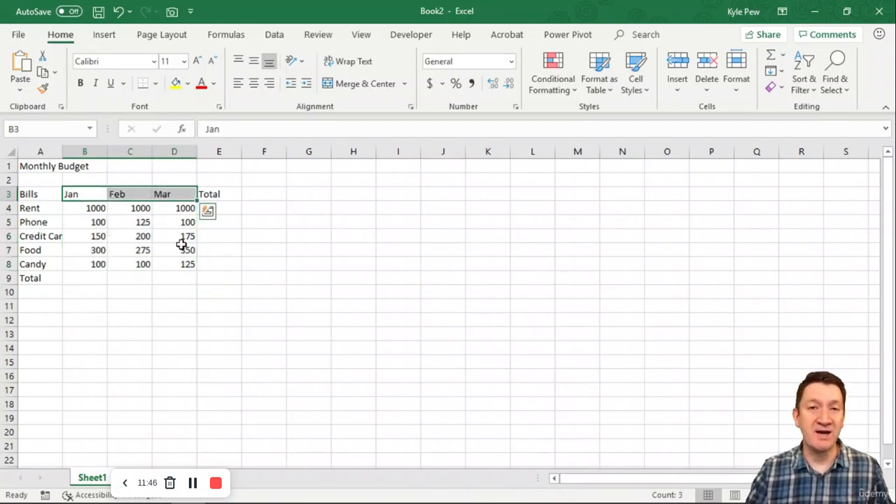
{"action": "key", "text": "ctrl+2"}
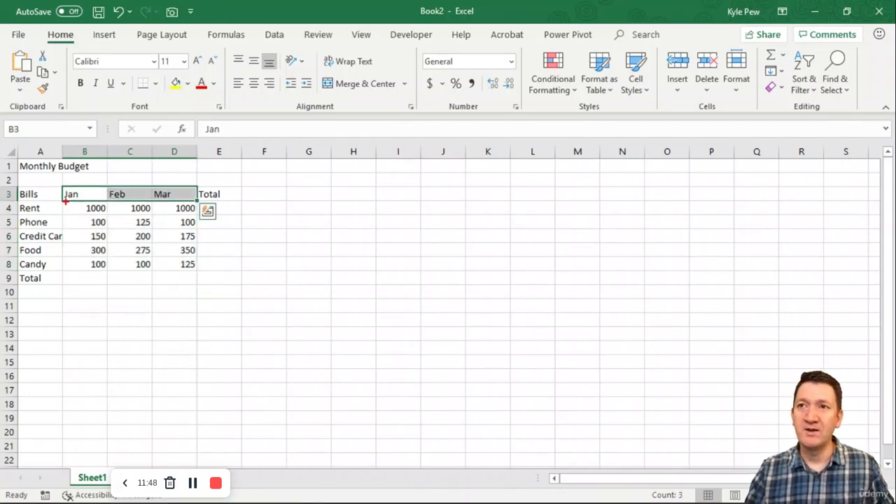
{"action": "mouse_move", "coordinate": [66, 202]}
{"action": "left_mouse_down"}
{"action": "mouse_move", "coordinate": [157, 242]}
{"action": "mouse_move", "coordinate": [201, 275]}
{"action": "left_mouse_up"}
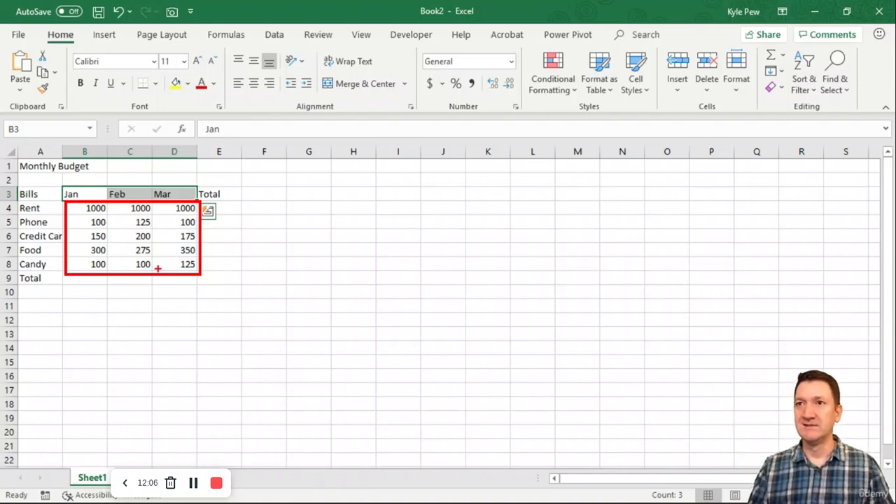
{"action": "key", "text": "ctrl+2"}
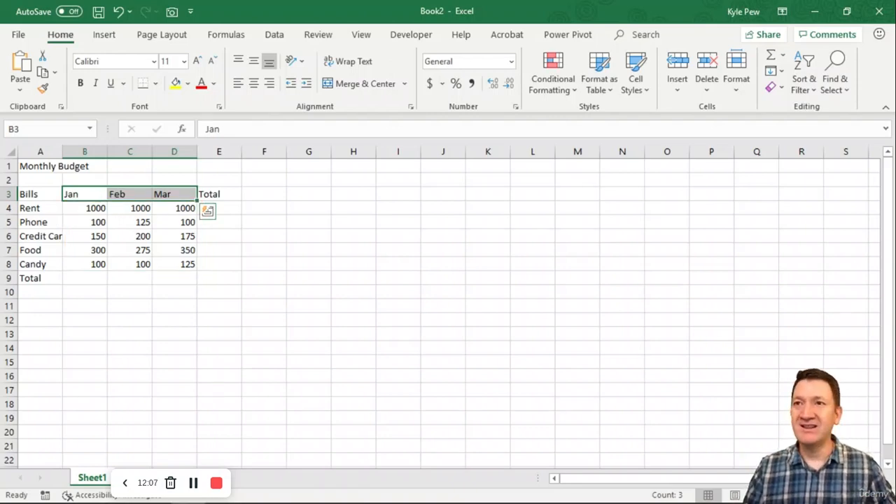
{"action": "left_click_drag", "start_coordinate": [62, 190], "coordinate": [49, 175]}
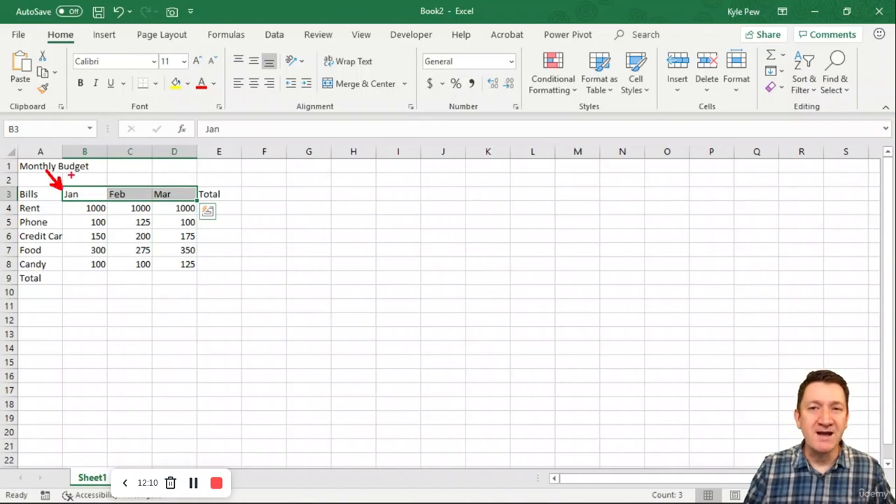
{"action": "left_click_drag", "start_coordinate": [107, 189], "coordinate": [82, 172]}
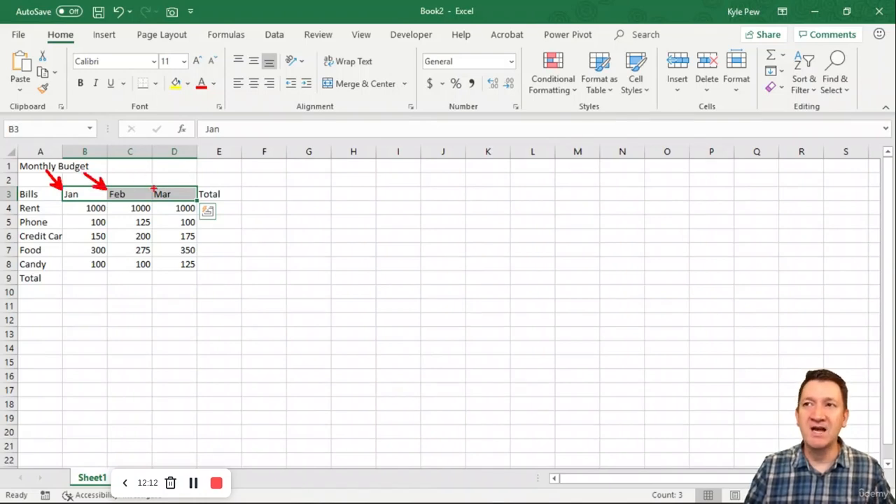
{"action": "left_click_drag", "start_coordinate": [150, 191], "coordinate": [129, 162]}
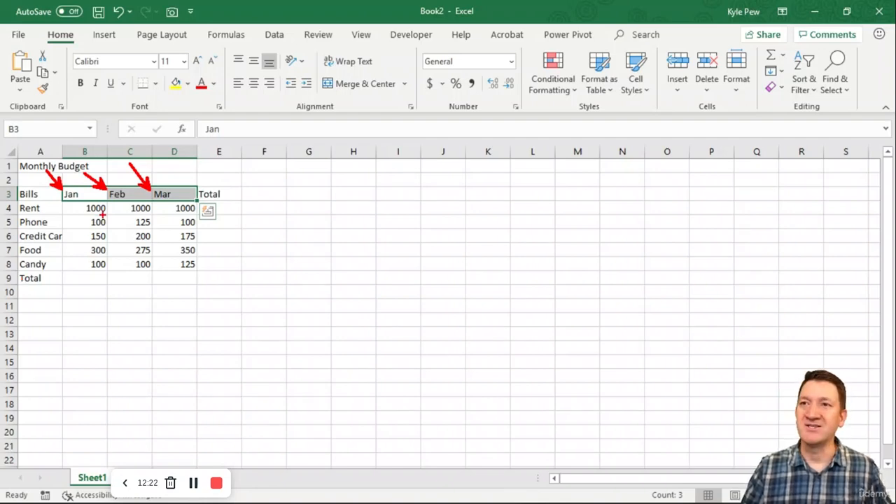
{"action": "mouse_move", "coordinate": [119, 224]}
{"action": "left_mouse_down"}
{"action": "mouse_move", "coordinate": [109, 214]}
{"action": "mouse_move", "coordinate": [106, 270]}
{"action": "left_mouse_up"}
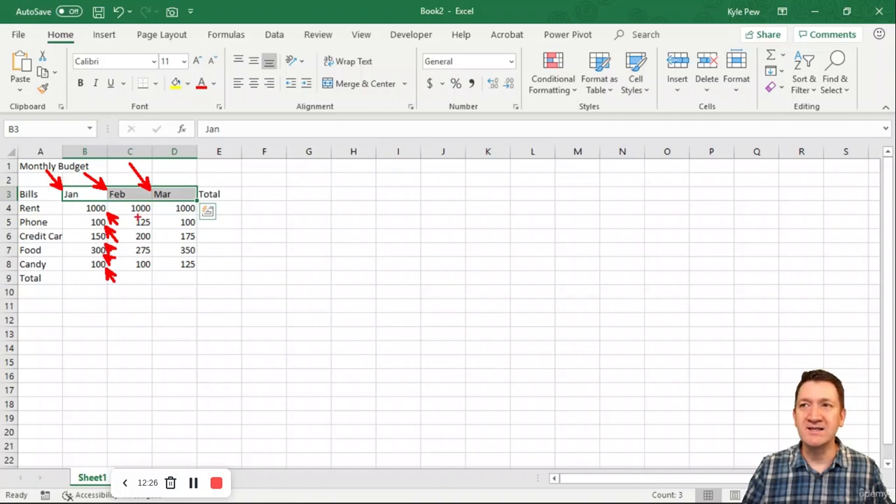
{"action": "left_click_drag", "start_coordinate": [162, 231], "coordinate": [153, 217]}
{"action": "left_click_drag", "start_coordinate": [163, 249], "coordinate": [153, 233]}
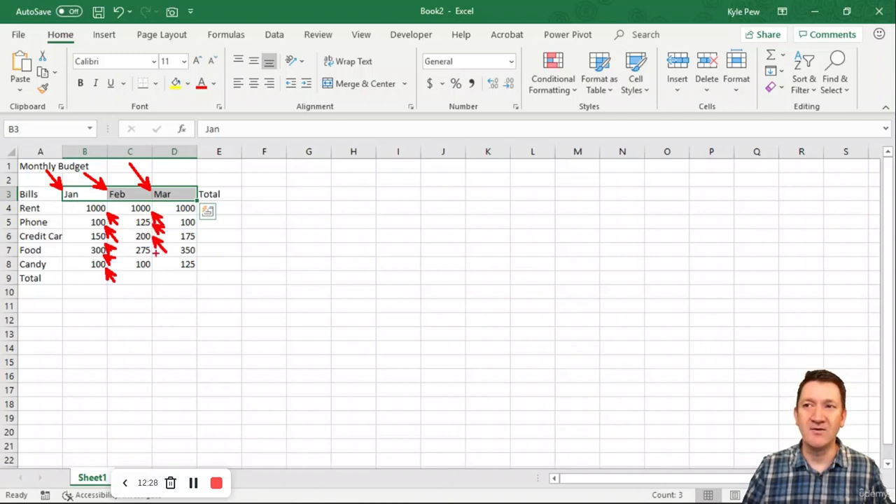
{"action": "mouse_move", "coordinate": [163, 265]}
{"action": "left_mouse_down"}
{"action": "mouse_move", "coordinate": [152, 252]}
{"action": "mouse_move", "coordinate": [154, 268]}
{"action": "left_mouse_up"}
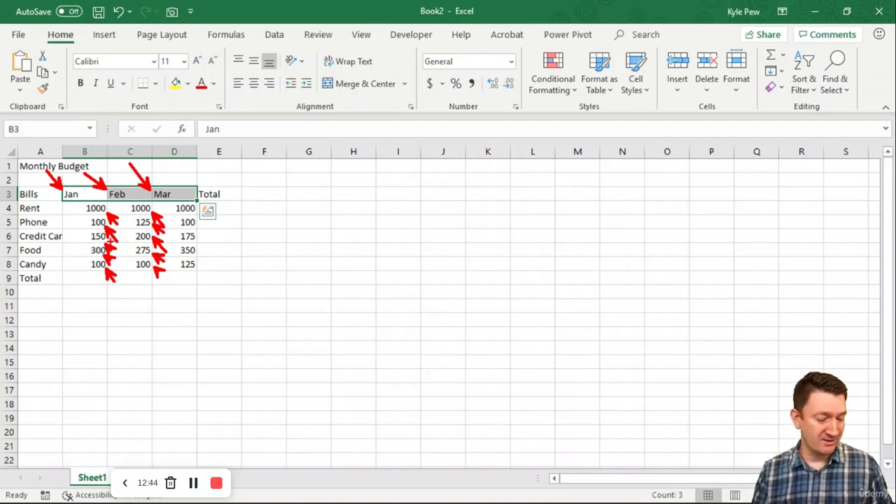
{"action": "key", "text": "Escape"}
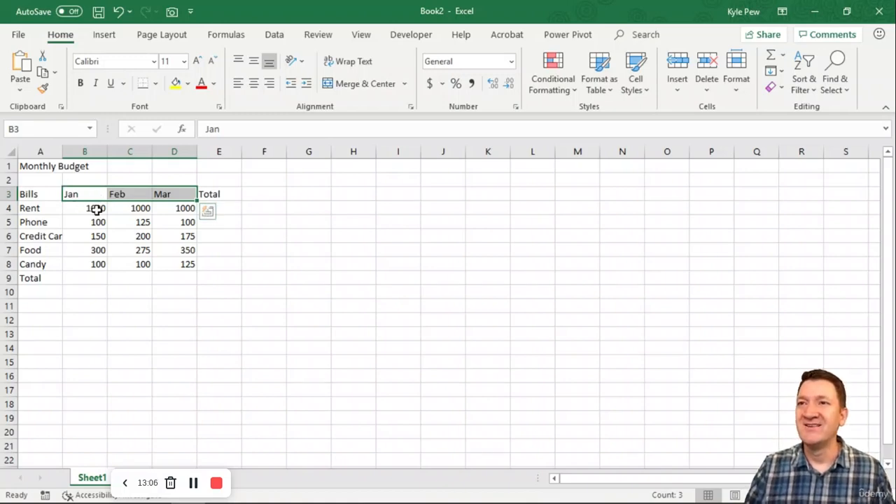
Change the Jan Rent amount in B4 to 1000.55 and the Jan Phone amount in B5 to 100.25.
{"action": "left_click", "coordinate": [84, 204]}
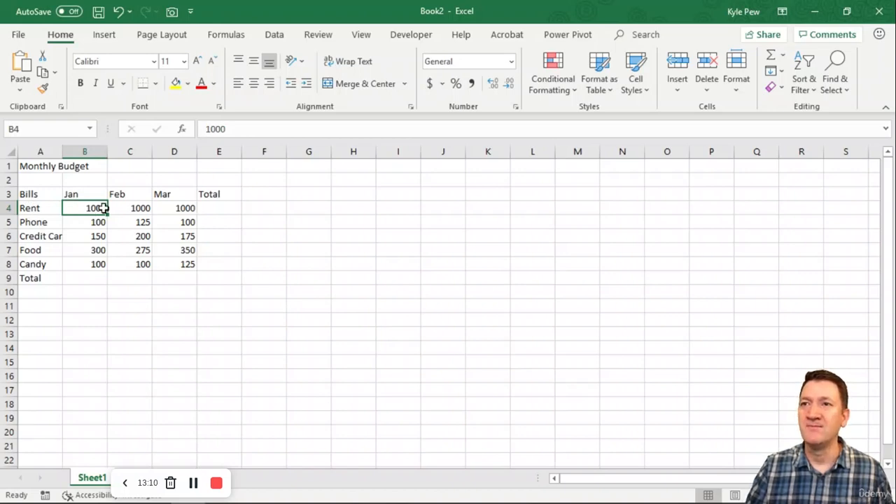
{"action": "key", "text": "F2"}
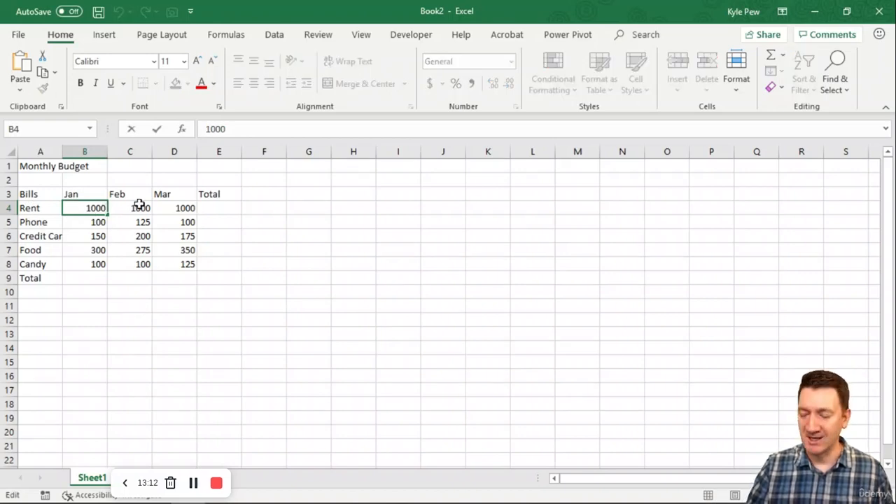
{"action": "type", "text": "."}
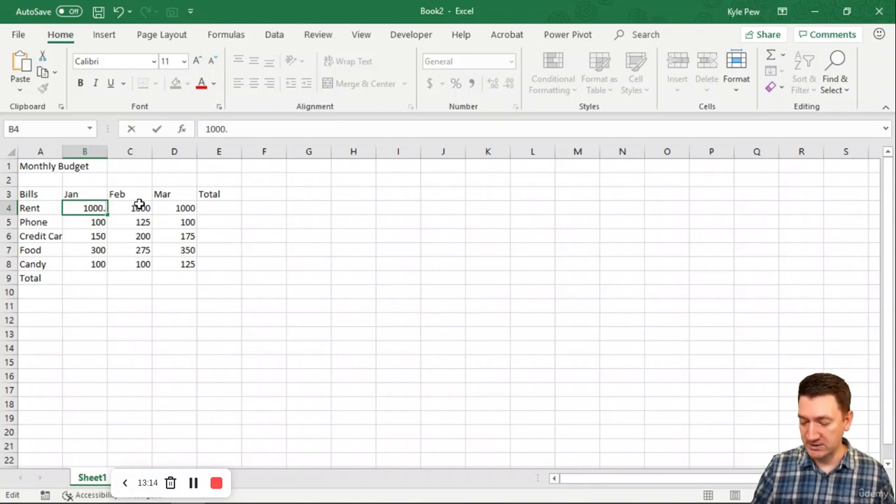
{"action": "type", "text": "55"}
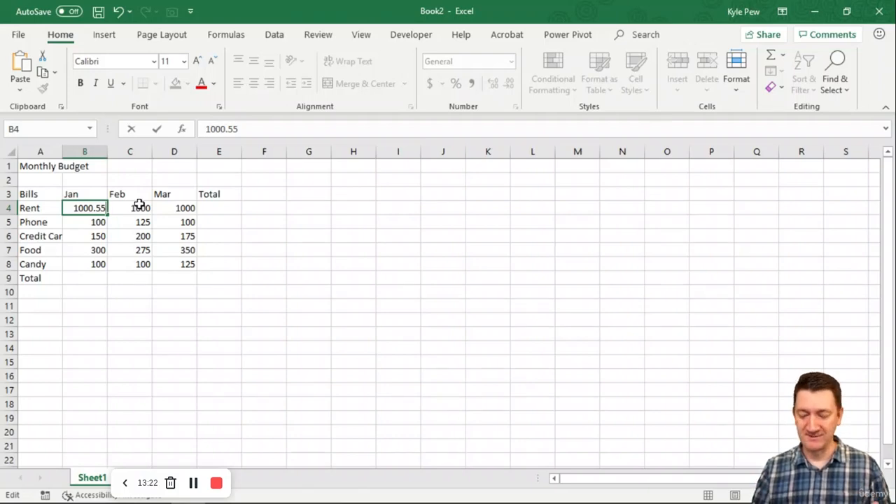
{"action": "key", "text": "Return"}
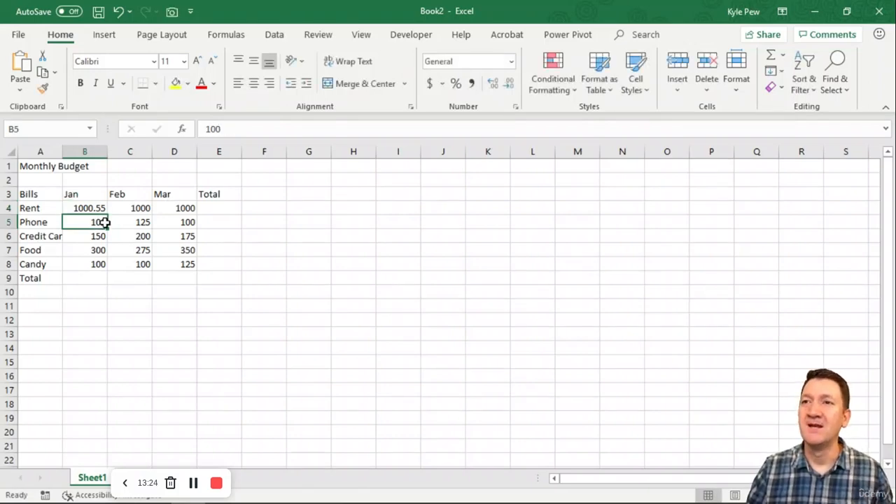
{"action": "key", "text": "F2"}
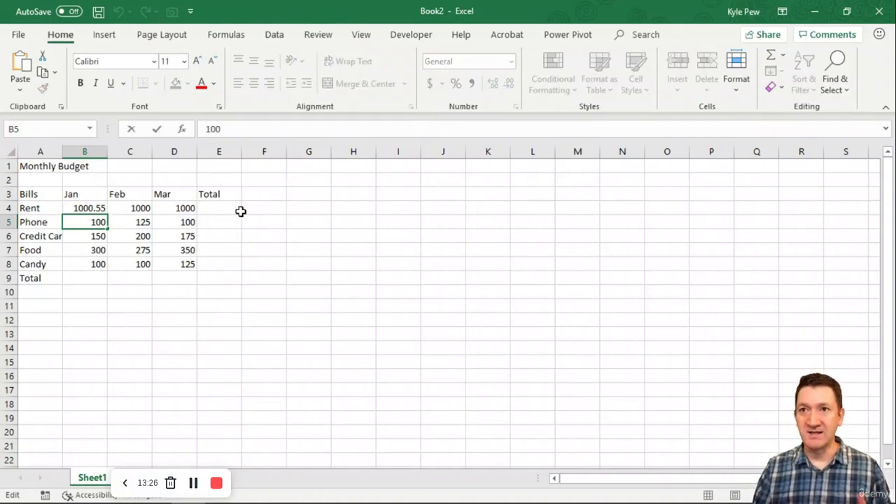
{"action": "type", "text": ".25"}
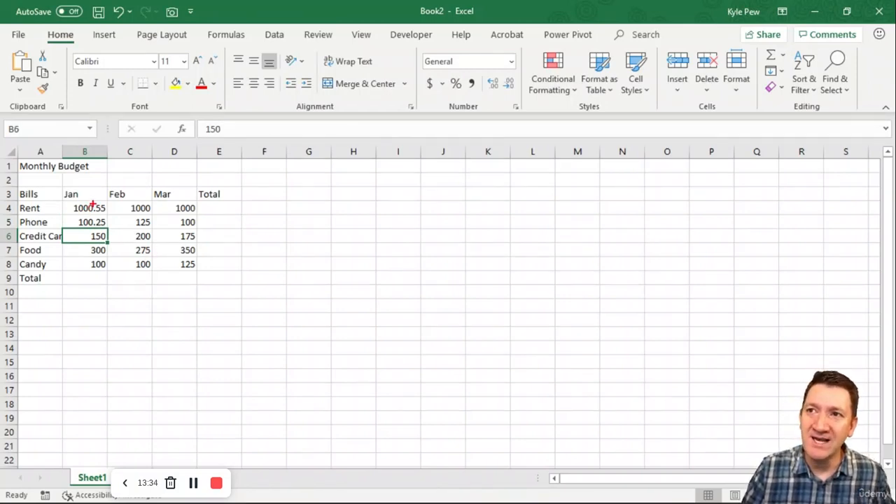
{"action": "left_click_drag", "start_coordinate": [94, 202], "coordinate": [94, 225]}
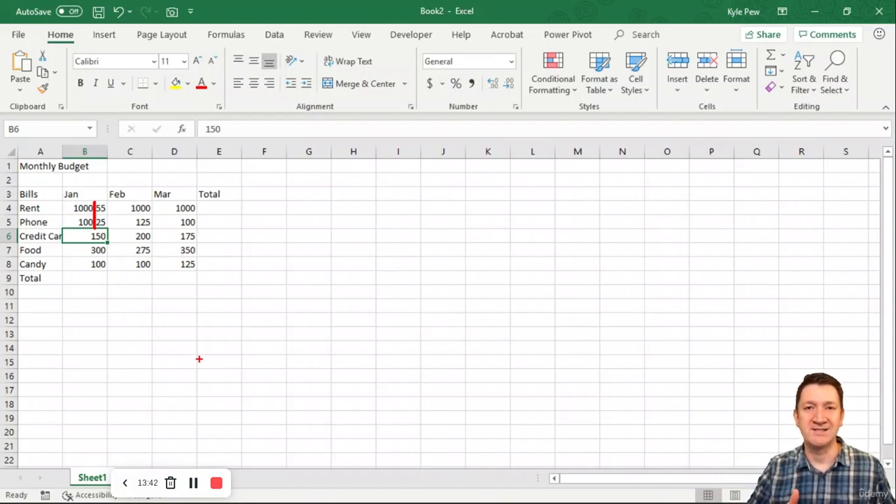
{"action": "key", "text": "Escape"}
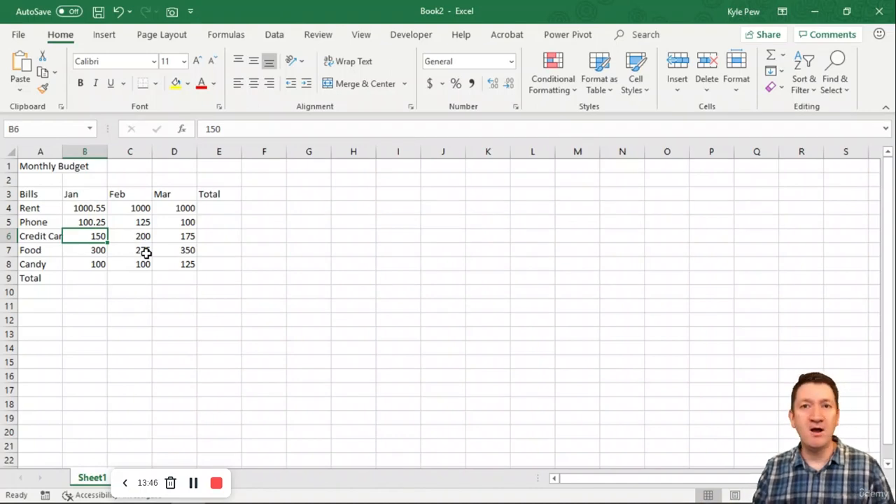
Left-align the Jan Rent and Phone amounts in cells B4 and B5.
{"action": "left_click_drag", "start_coordinate": [84, 206], "coordinate": [88, 223]}
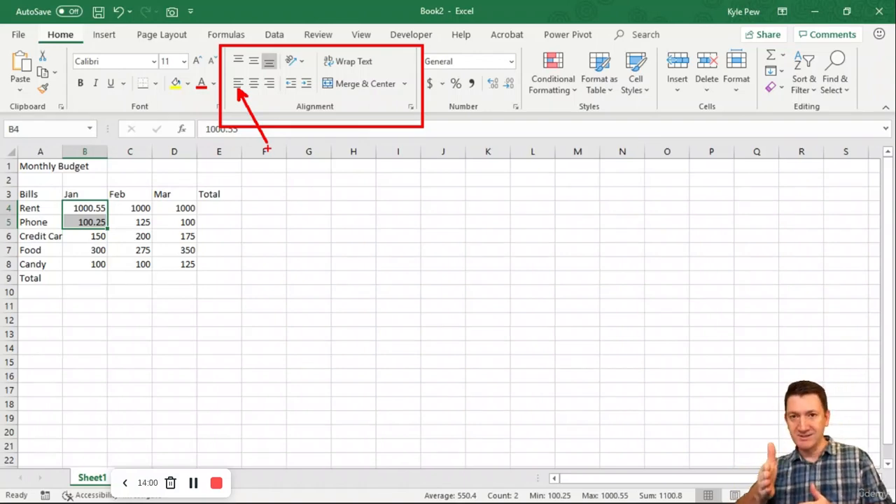
{"action": "key", "text": "Escape"}
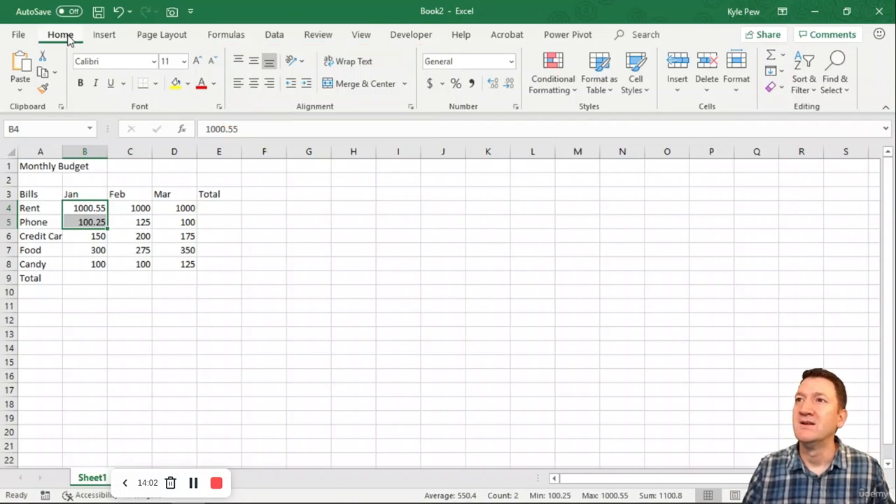
{"action": "left_click", "coordinate": [238, 84]}
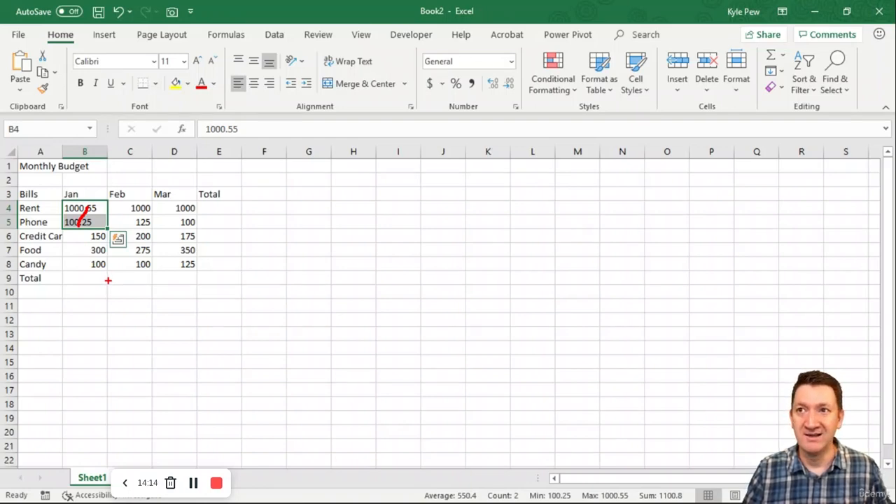
{"action": "mouse_move", "coordinate": [77, 223]}
{"action": "left_mouse_down"}
{"action": "mouse_move", "coordinate": [78, 273]}
{"action": "mouse_move", "coordinate": [93, 300]}
{"action": "mouse_move", "coordinate": [62, 334]}
{"action": "mouse_move", "coordinate": [88, 382]}
{"action": "mouse_move", "coordinate": [72, 411]}
{"action": "left_mouse_up"}
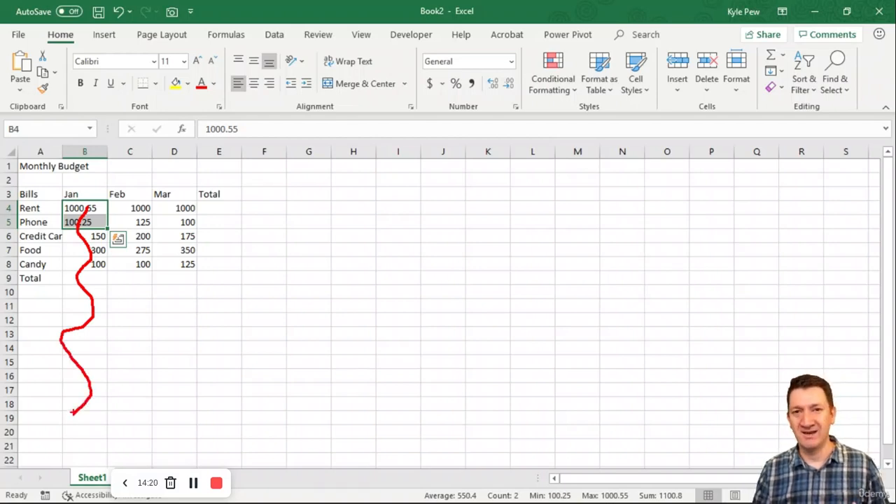
{"action": "key", "text": "Escape"}
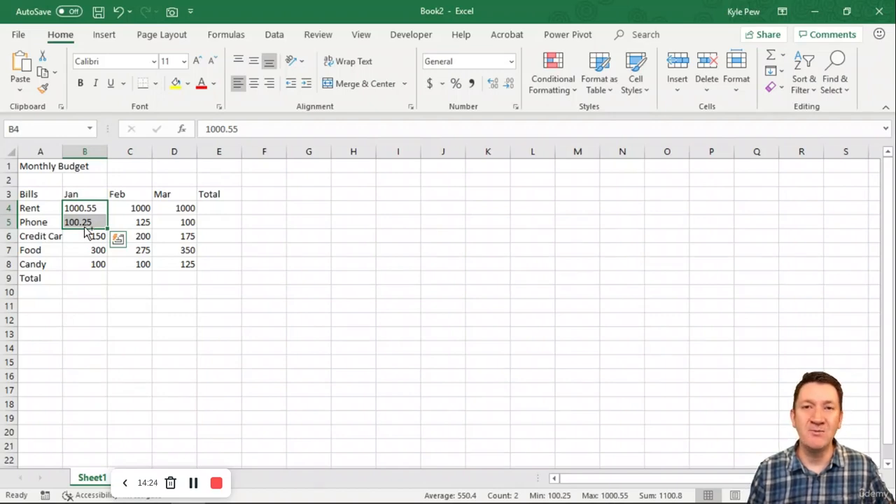
Undo the left alignment and the decimal edits to the amounts in cells B4 and B5.
{"action": "key", "text": "ctrl+z"}
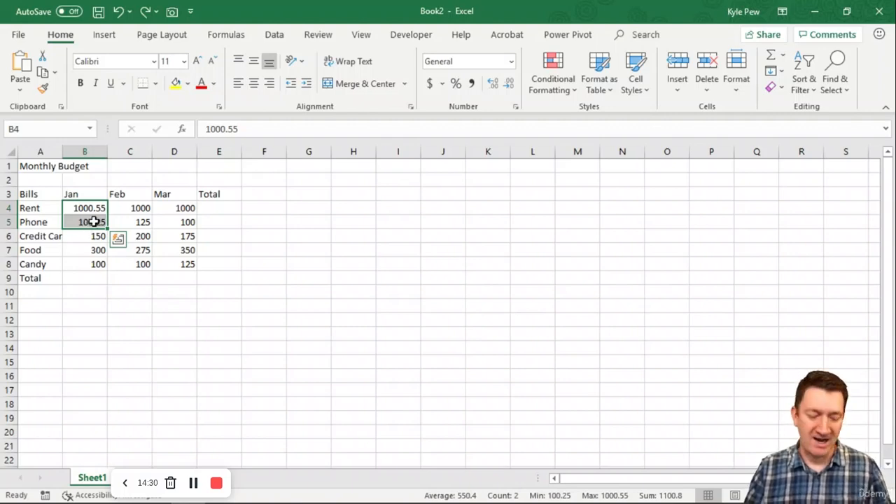
{"action": "key", "text": "ctrl+z"}
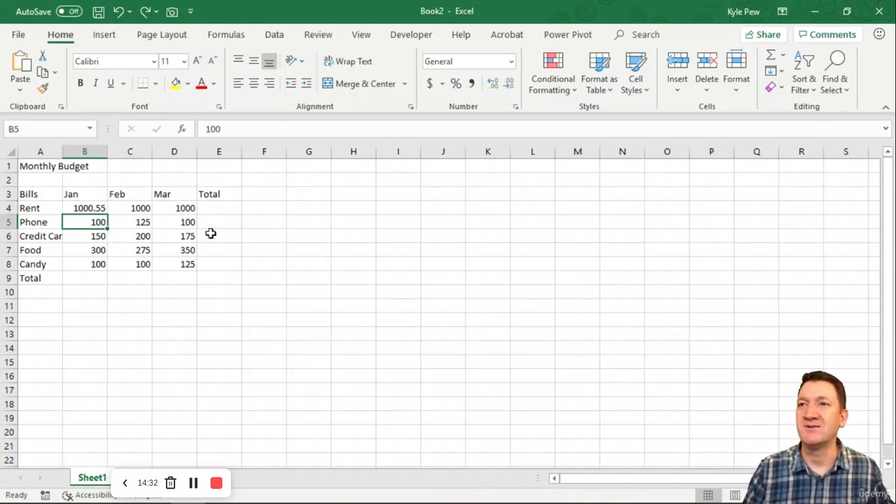
{"action": "key", "text": "ctrl+z"}
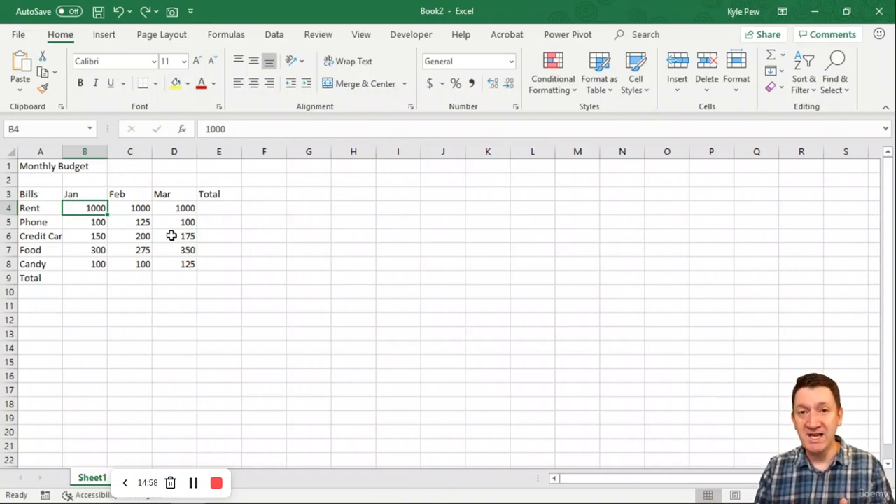
Try left-aligning the Jan amounts in cells B4 to B8, and undo the alignment.
{"action": "left_click_drag", "start_coordinate": [72, 210], "coordinate": [90, 261]}
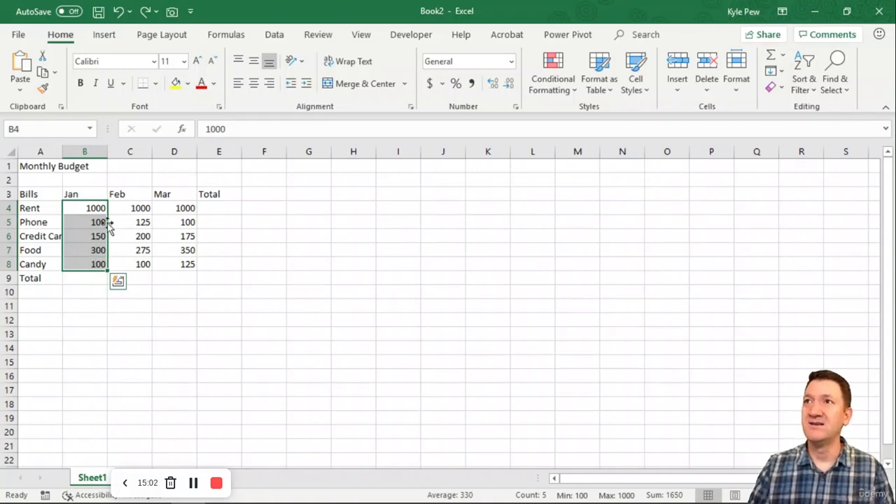
{"action": "left_click", "coordinate": [239, 84]}
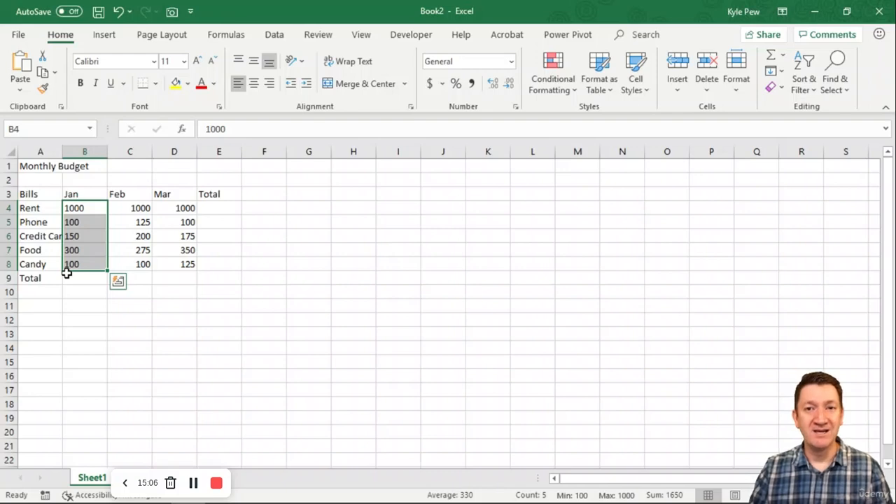
{"action": "left_click", "coordinate": [111, 220]}
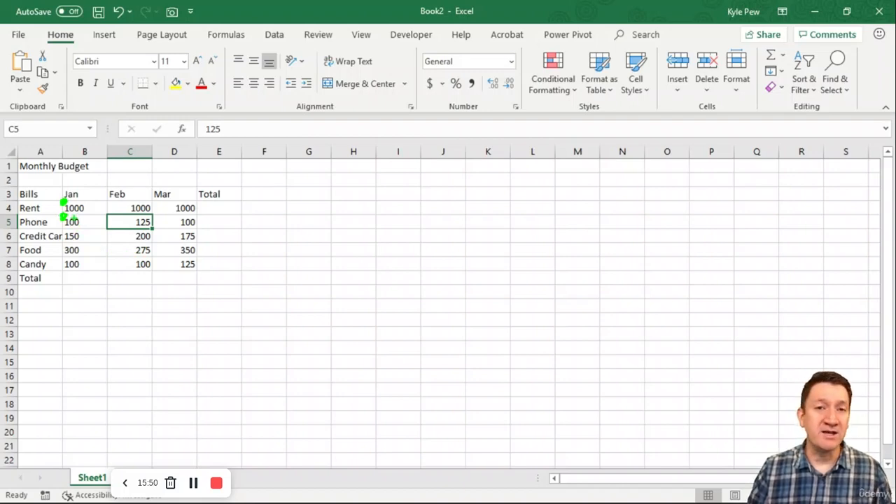
{"action": "left_click", "coordinate": [88, 221]}
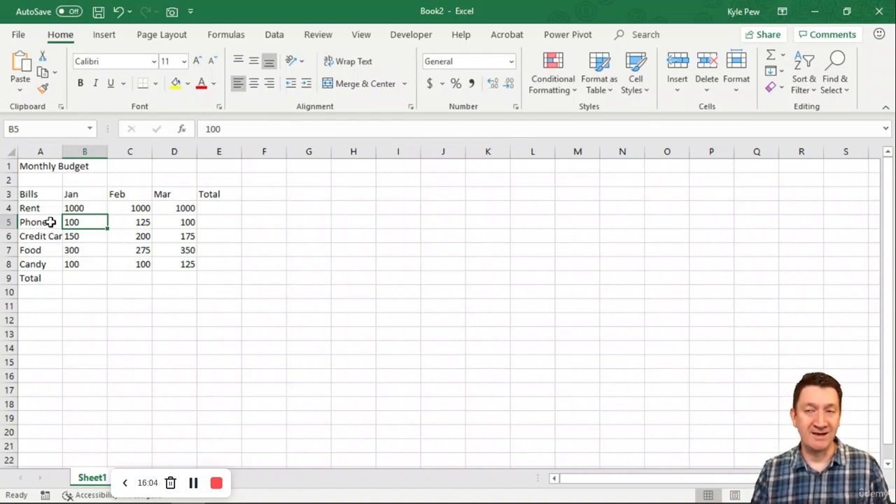
{"action": "key", "text": "ctrl+z"}
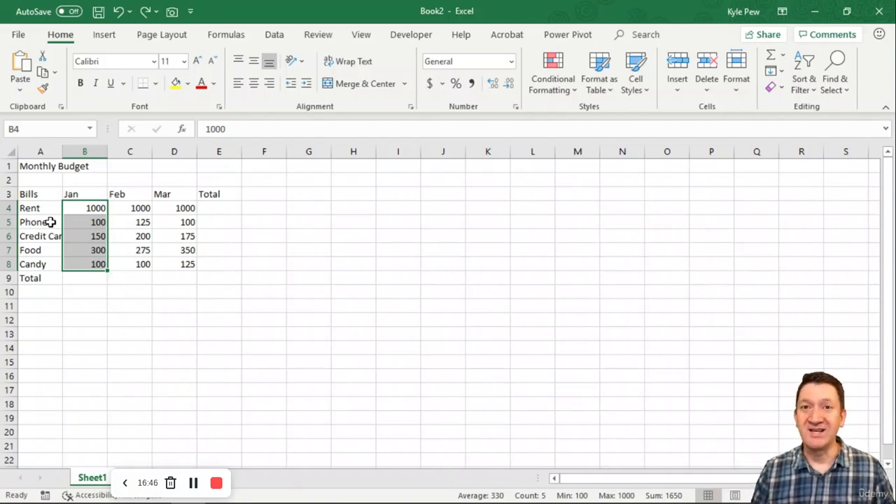
Examine how the row labels in column A, the headings in row 3 and the amounts in B4 to D8 are laid out and aligned.
{"action": "left_click", "coordinate": [71, 205]}
{"action": "left_click_drag", "start_coordinate": [42, 198], "coordinate": [217, 196]}
{"action": "left_click_drag", "start_coordinate": [95, 208], "coordinate": [133, 225]}
{"action": "left_click_drag", "start_coordinate": [174, 259], "coordinate": [174, 260]}
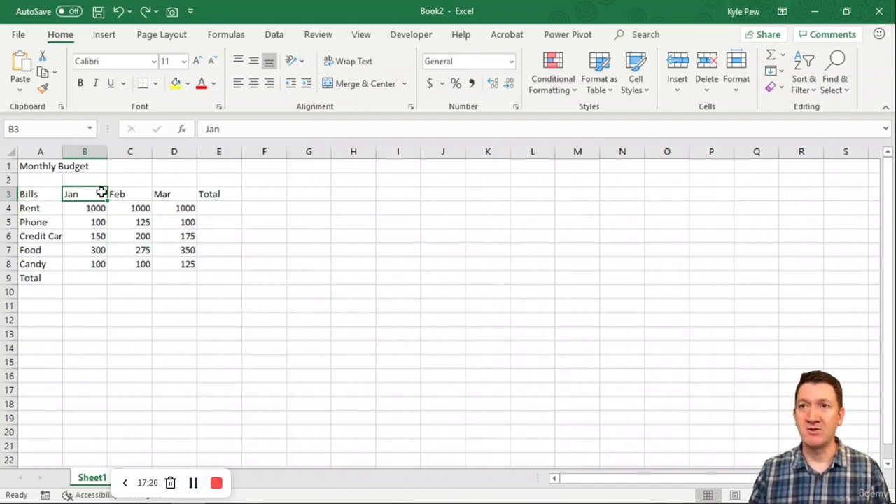
{"action": "left_click_drag", "start_coordinate": [39, 196], "coordinate": [40, 280]}
{"action": "left_click_drag", "start_coordinate": [72, 194], "coordinate": [217, 194]}
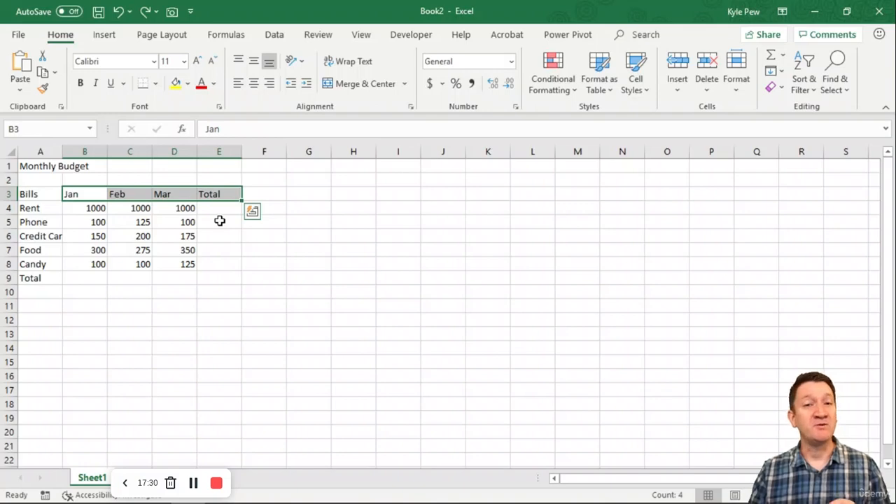
{"action": "left_click", "coordinate": [100, 212]}
{"action": "left_click_drag", "start_coordinate": [100, 217], "coordinate": [164, 263]}
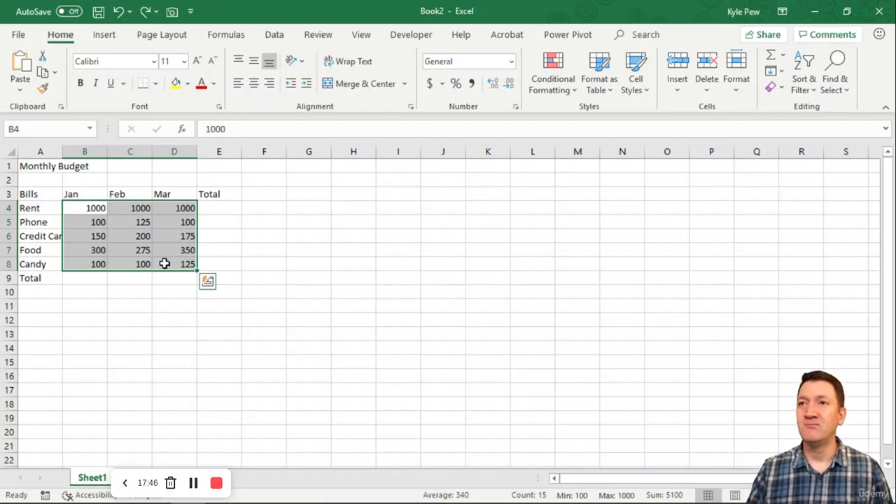
{"action": "left_click_drag", "start_coordinate": [99, 195], "coordinate": [168, 196]}
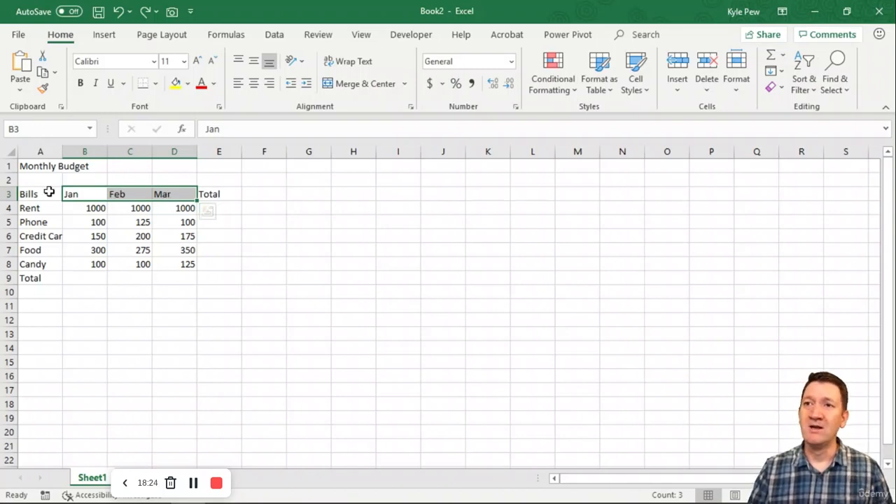
Change the Jan heading in cell B3 to Jan-2016.
{"action": "left_click", "coordinate": [72, 194]}
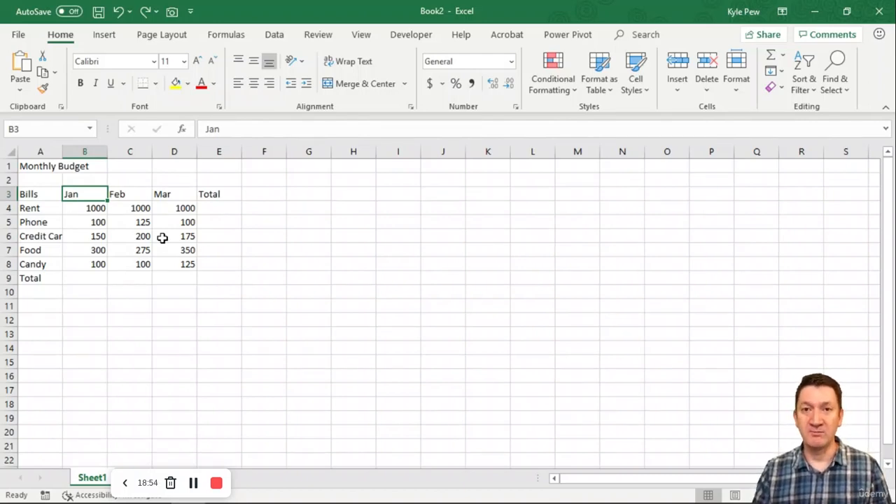
{"action": "double_click", "coordinate": [85, 195]}
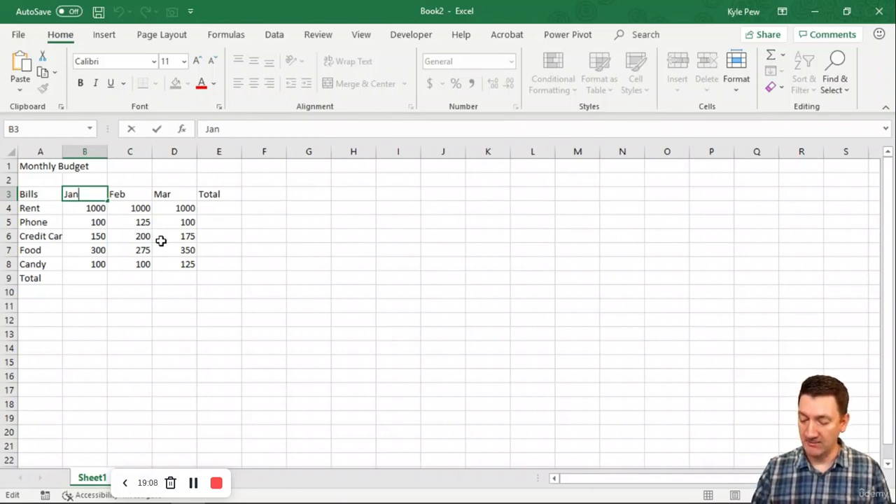
{"action": "type", "text": "-2016"}
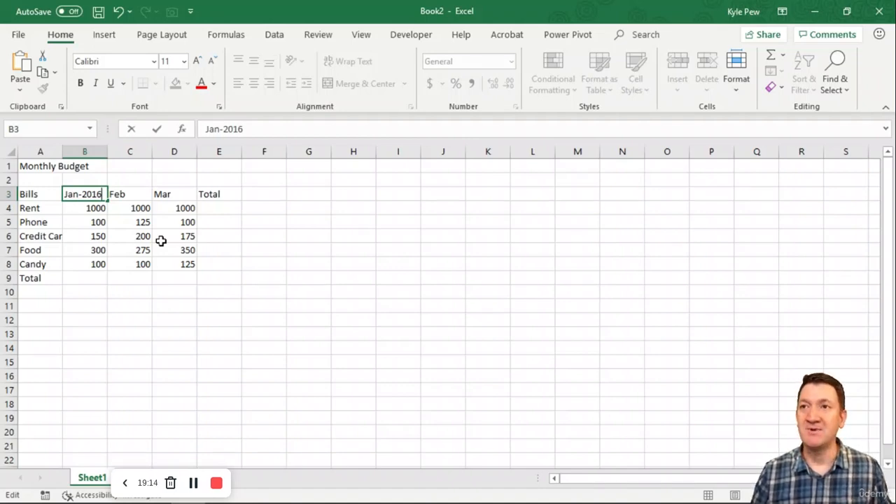
{"action": "key", "text": "Tab"}
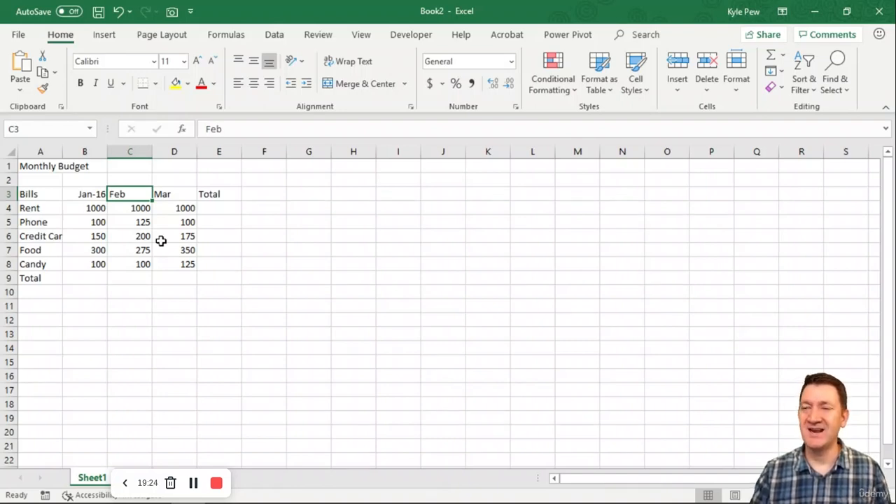
Change the Feb heading in cell C3 to Feb-2019.
{"action": "double_click", "coordinate": [133, 193]}
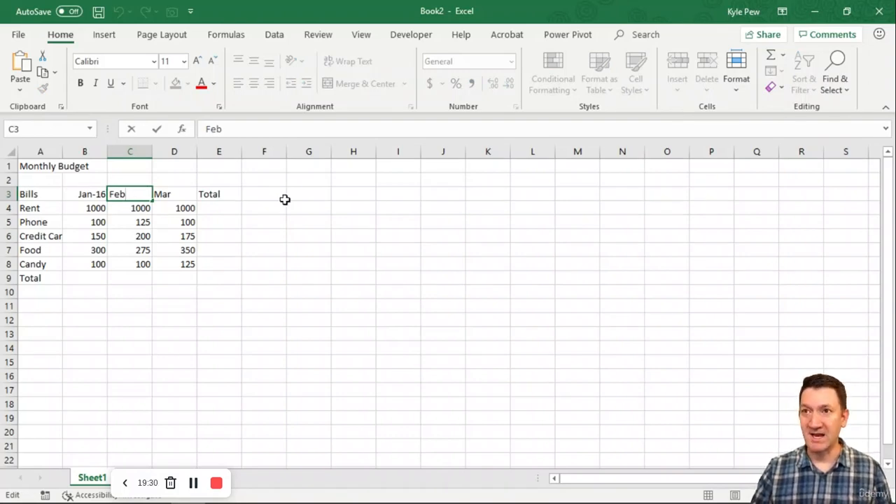
{"action": "type", "text": "-2016"}
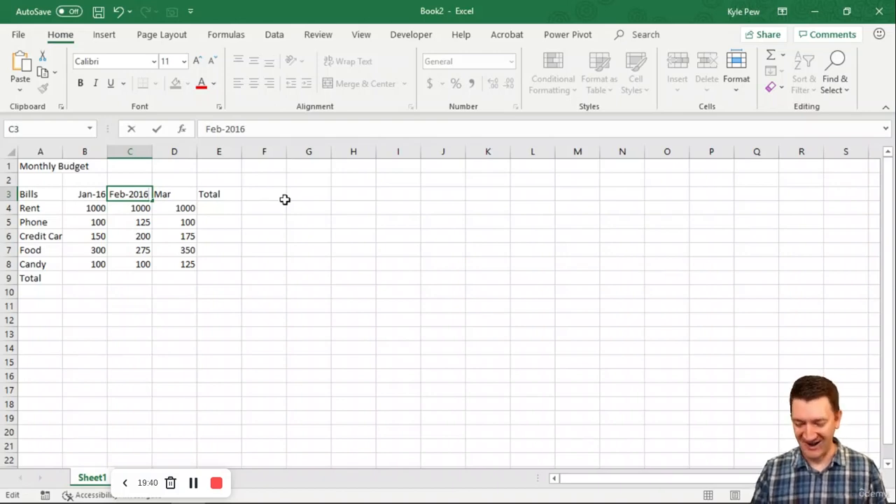
{"action": "key", "text": "BackSpace"}
{"action": "type", "text": "9"}
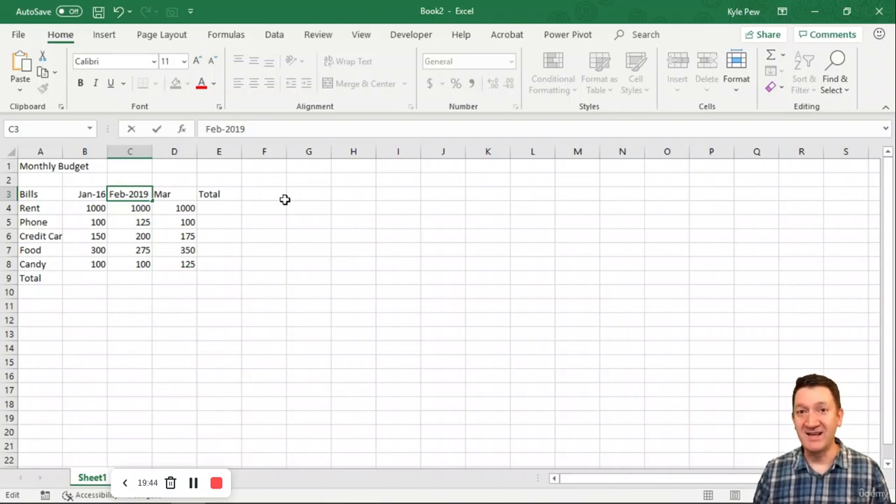
{"action": "key", "text": "Return"}
{"action": "key", "text": "Left"}
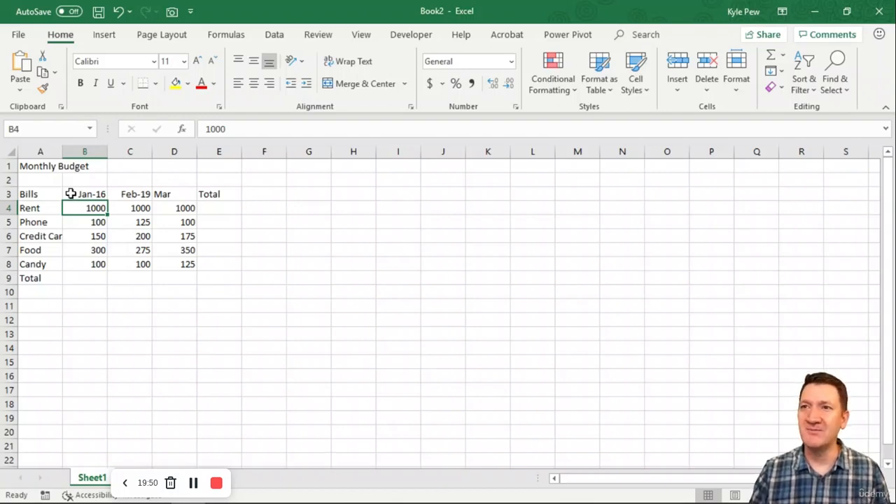
Change the year of the January date in cell B3 to 2019.
{"action": "double_click", "coordinate": [100, 194]}
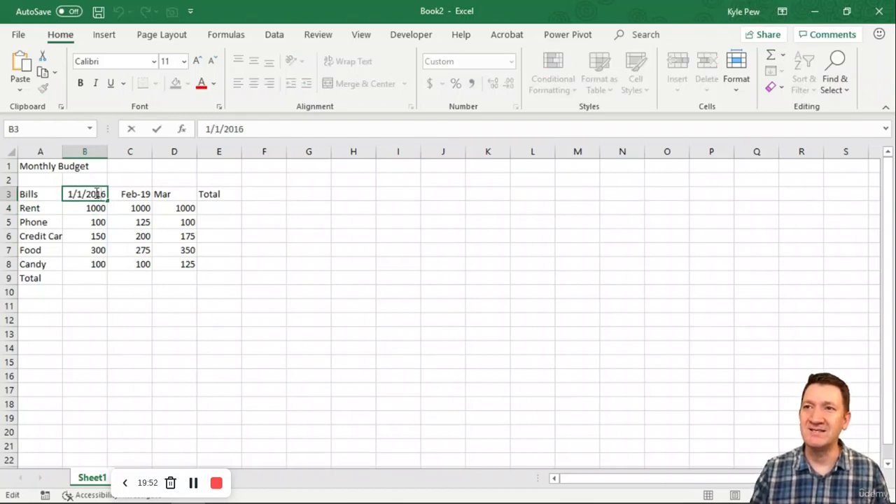
{"action": "double_click", "coordinate": [99, 194]}
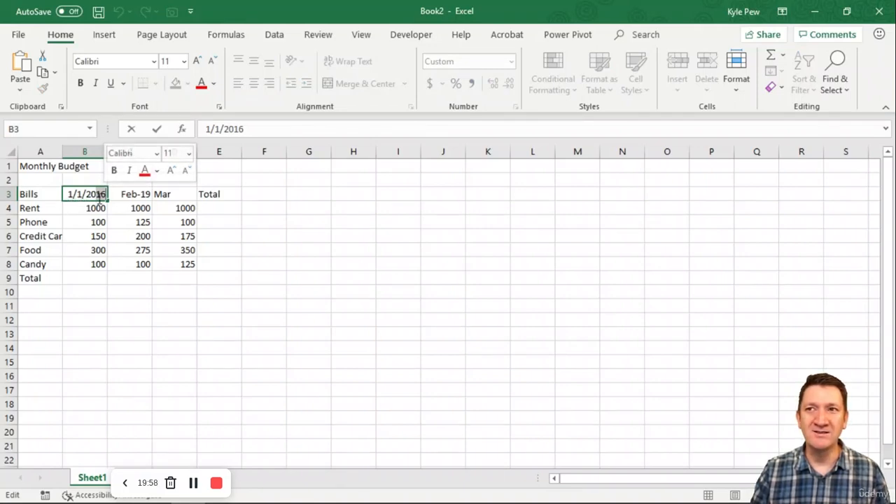
{"action": "type", "text": "2019"}
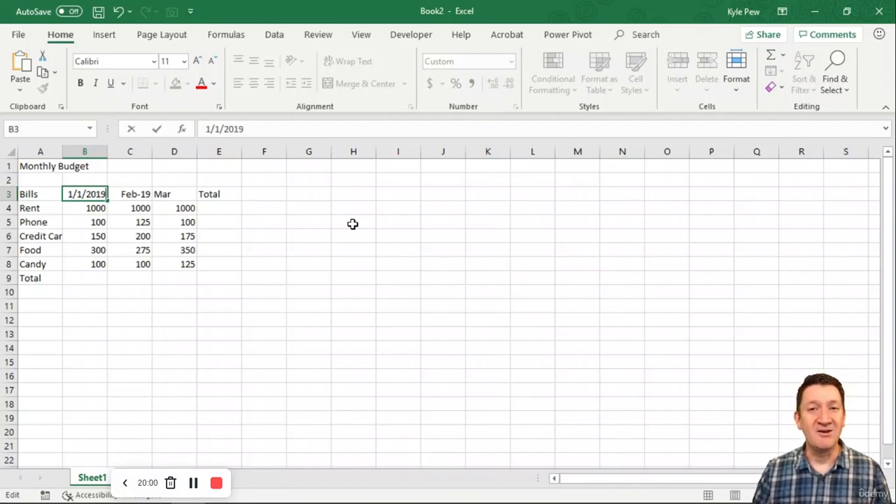
{"action": "key", "text": "Return"}
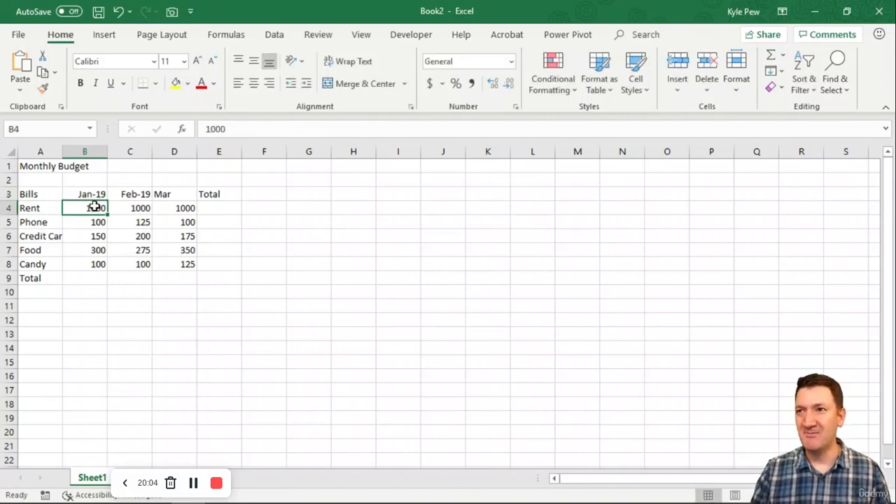
Change the Mar heading in cell D3 to Mar-2019.
{"action": "double_click", "coordinate": [185, 192]}
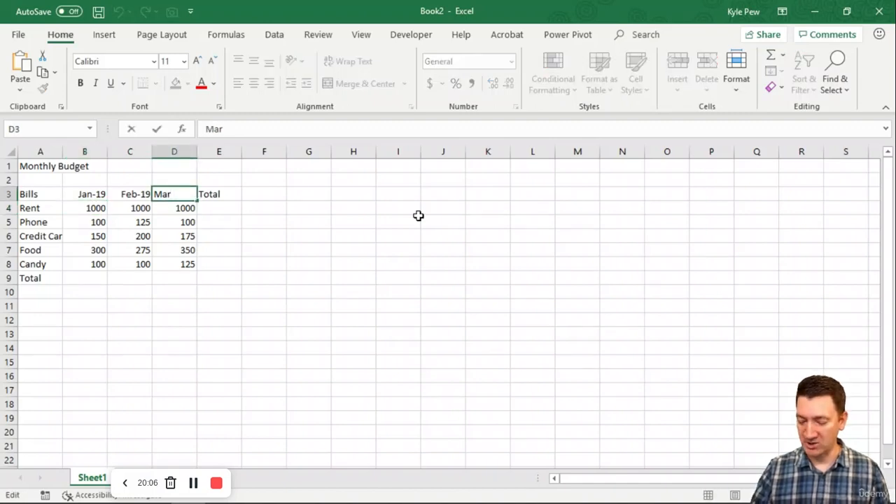
{"action": "type", "text": "-2019"}
{"action": "key", "text": "Return"}
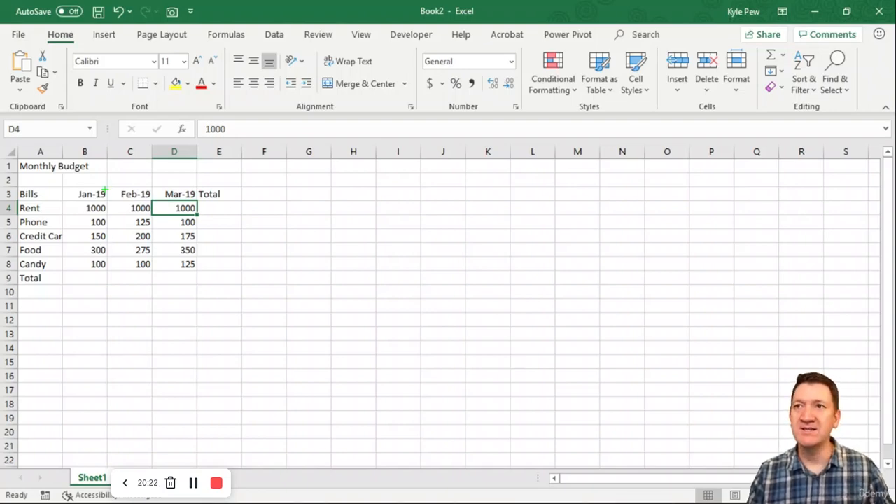
Examine the full dates stored behind the month headings in cells B3 to D3, leaving them as they are.
{"action": "mouse_move", "coordinate": [110, 185]}
{"action": "left_mouse_down"}
{"action": "mouse_move", "coordinate": [150, 160]}
{"action": "mouse_move", "coordinate": [222, 164]}
{"action": "left_mouse_up"}
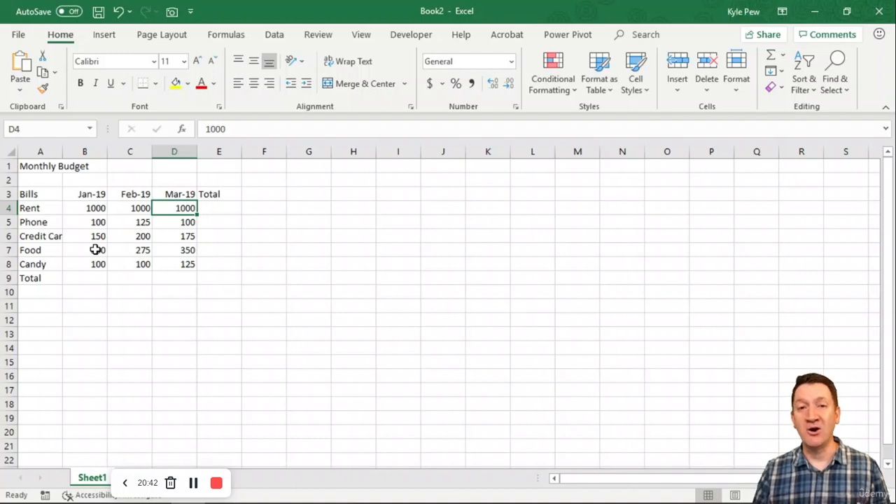
{"action": "double_click", "coordinate": [86, 194]}
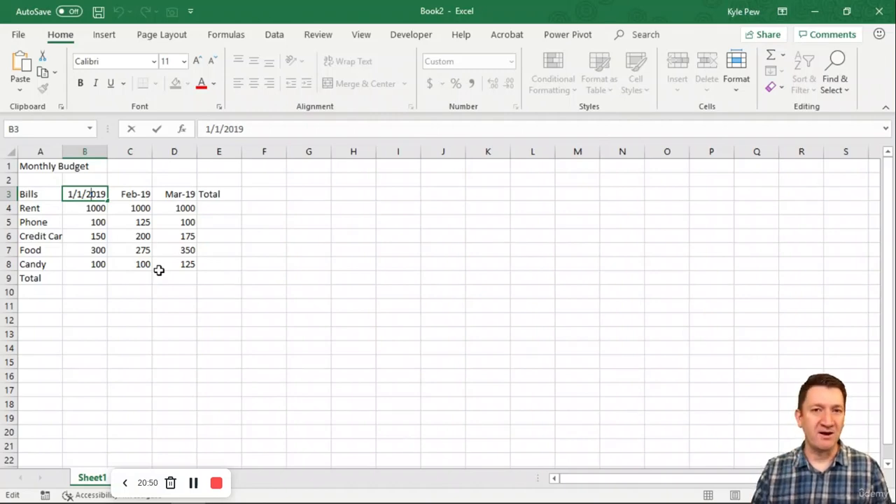
{"action": "key", "text": "Return"}
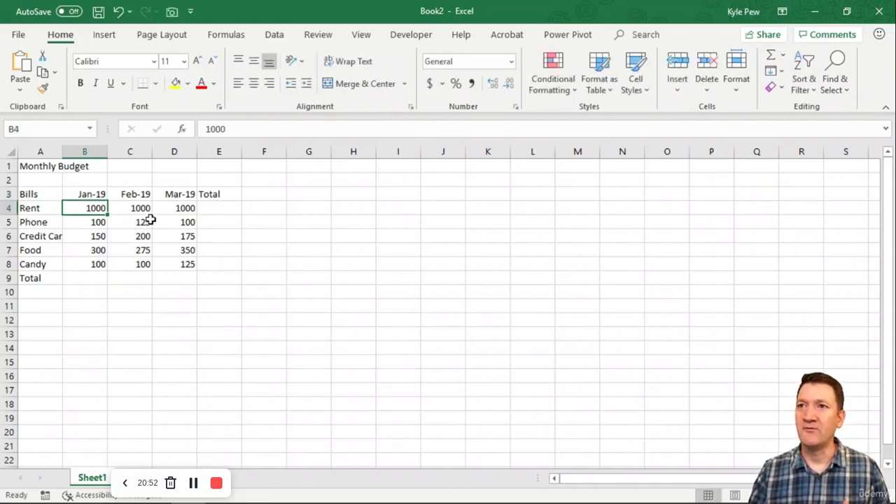
{"action": "double_click", "coordinate": [138, 195]}
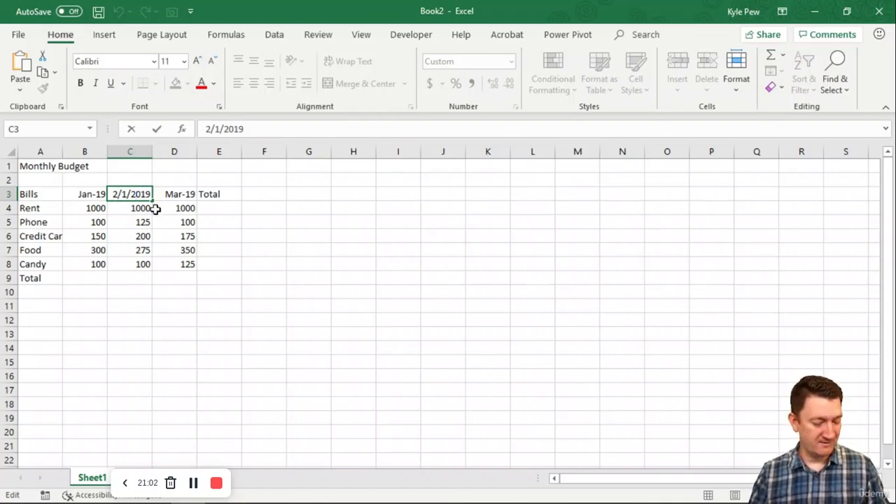
{"action": "key", "text": "Tab"}
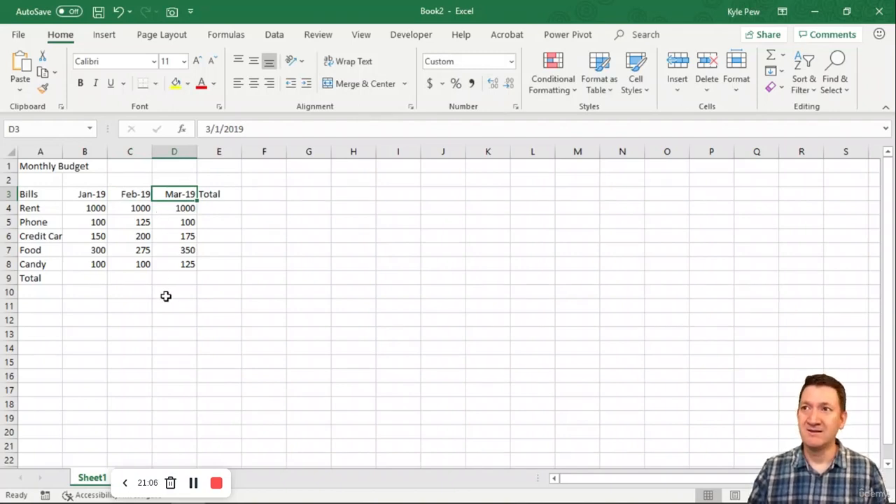
{"action": "left_click", "coordinate": [100, 195]}
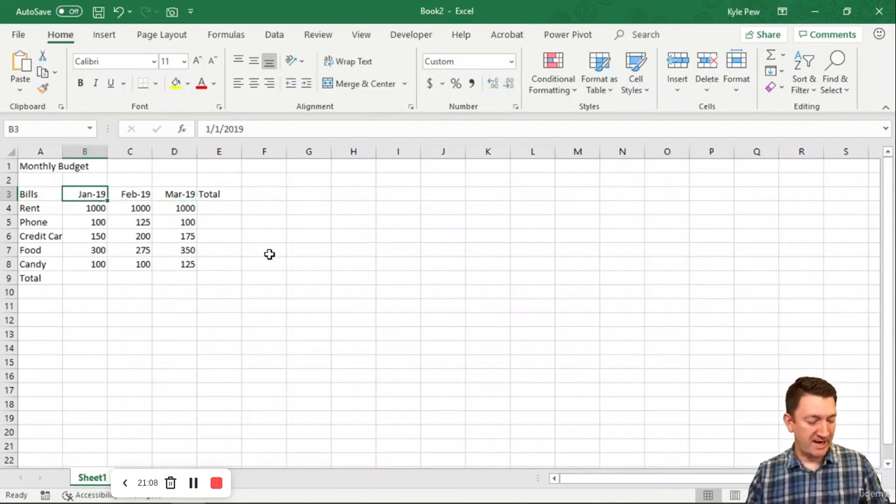
{"action": "key", "text": "r"}
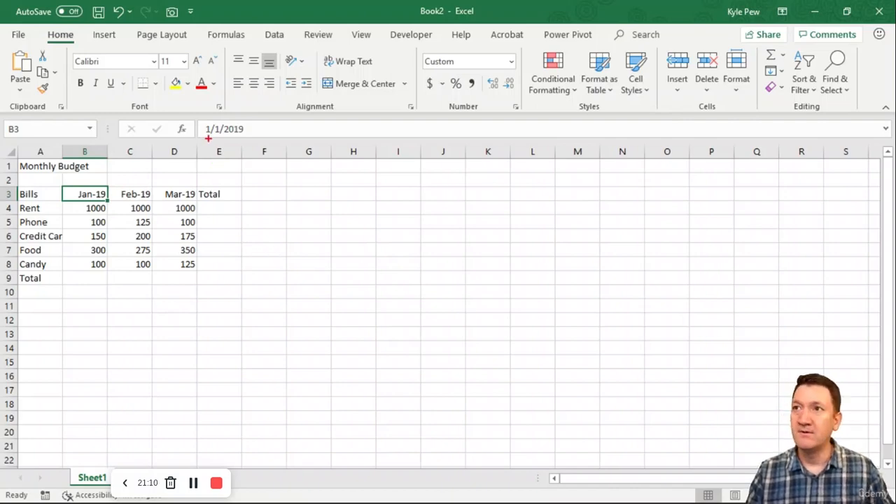
{"action": "left_click_drag", "start_coordinate": [194, 117], "coordinate": [303, 140]}
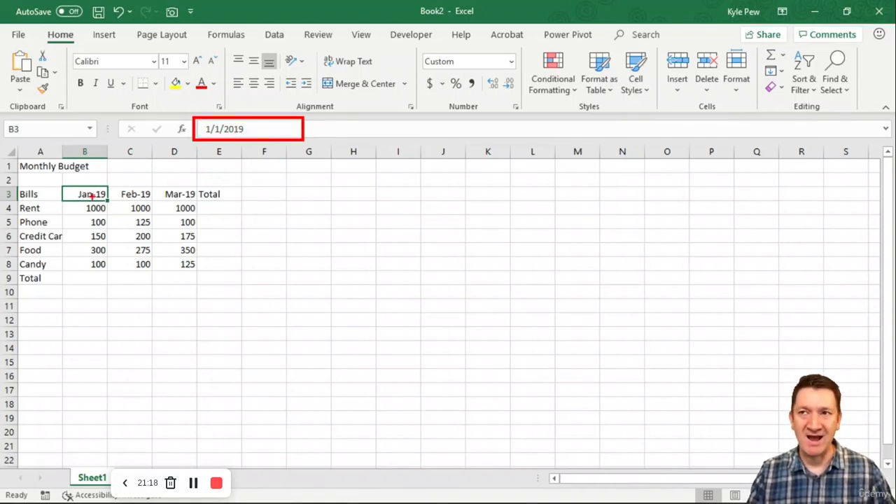
{"action": "key", "text": "Escape"}
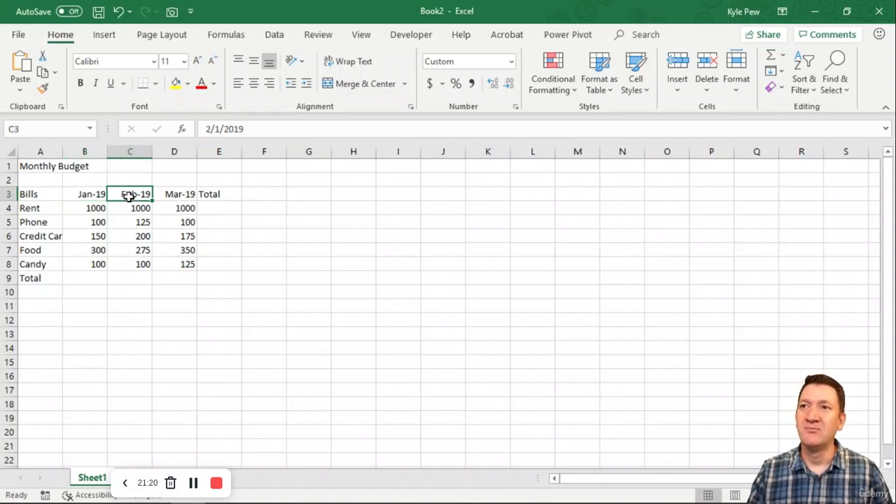
{"action": "left_click", "coordinate": [129, 192]}
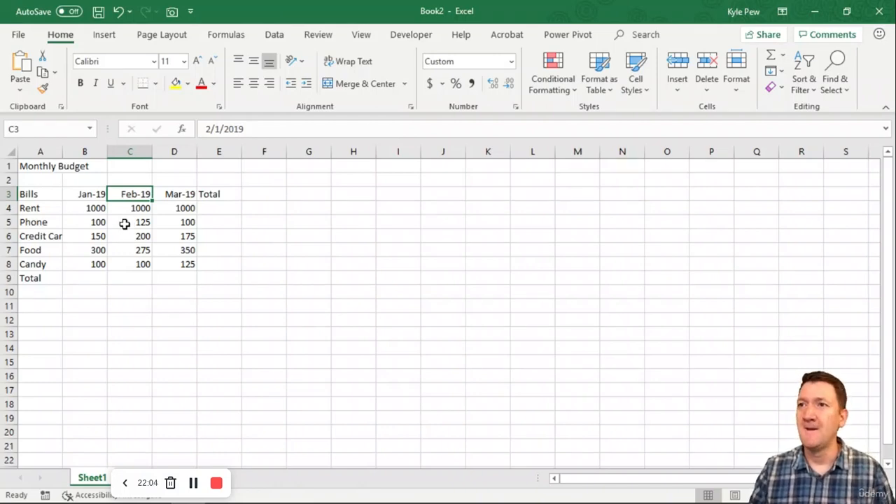
Compare the number format of the month headings in B3 to D3 with the formats of cells C6, A4 and A1.
{"action": "left_click_drag", "start_coordinate": [85, 194], "coordinate": [162, 194]}
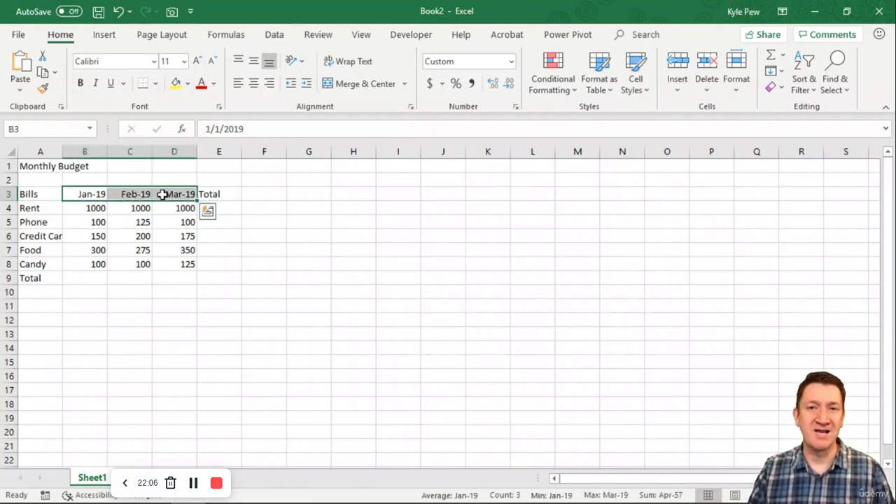
{"action": "left_click_drag", "start_coordinate": [78, 193], "coordinate": [159, 191]}
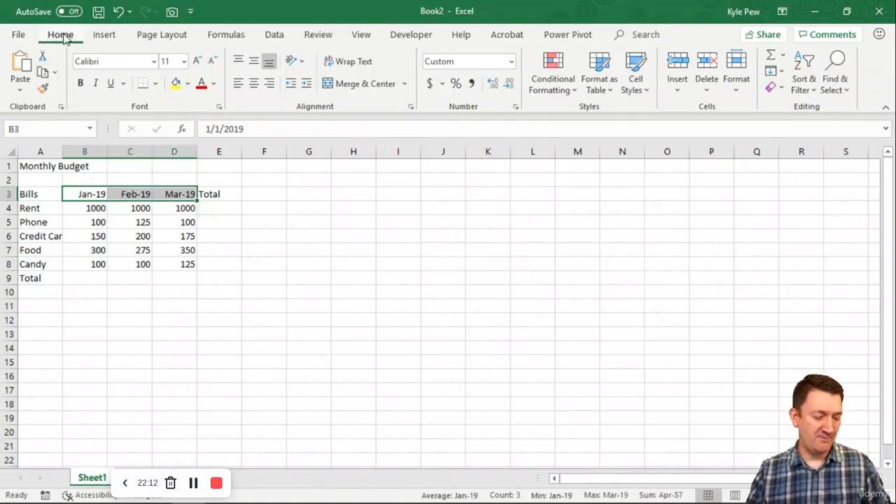
{"action": "key", "text": "ctrl+2"}
{"action": "left_click_drag", "start_coordinate": [77, 29], "coordinate": [136, 14]}
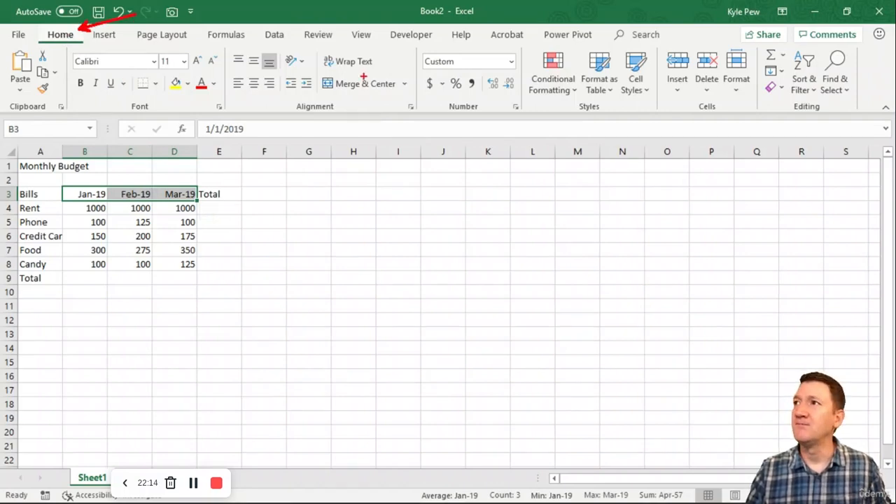
{"action": "mouse_move", "coordinate": [414, 46]}
{"action": "left_mouse_down"}
{"action": "mouse_move", "coordinate": [436, 71]}
{"action": "mouse_move", "coordinate": [526, 122]}
{"action": "left_mouse_up"}
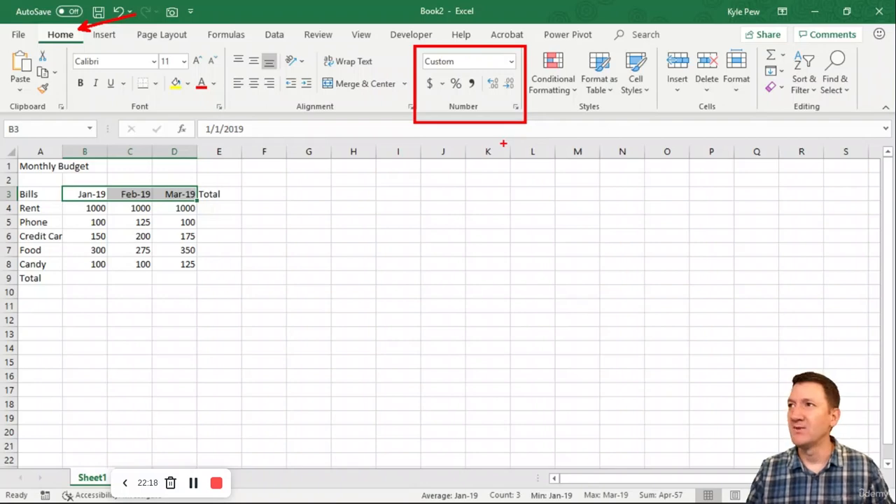
{"action": "key", "text": "Escape"}
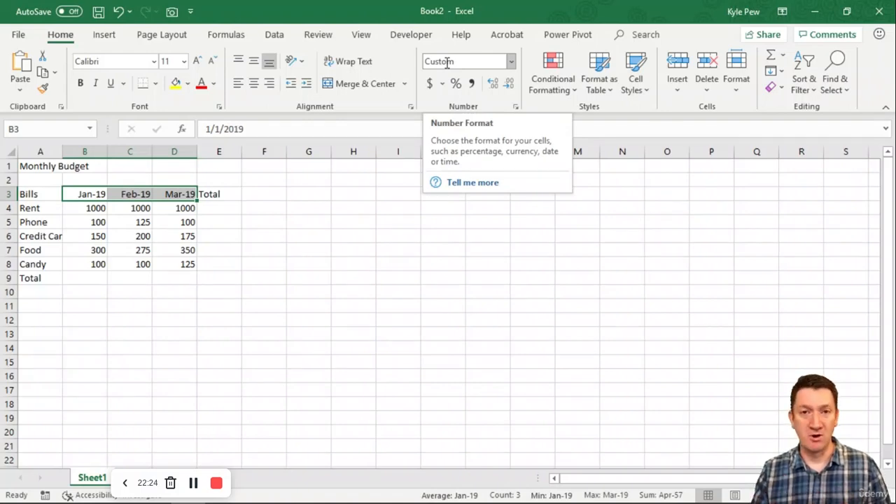
{"action": "left_click", "coordinate": [129, 234]}
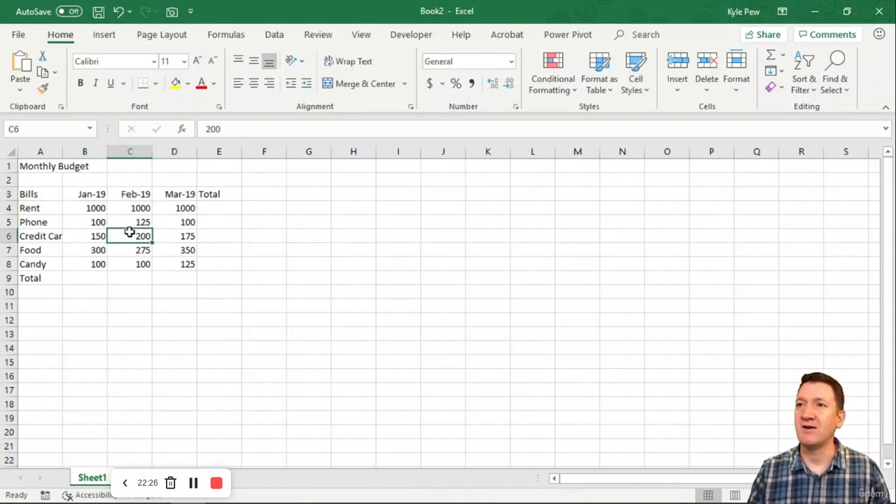
{"action": "left_click", "coordinate": [40, 210]}
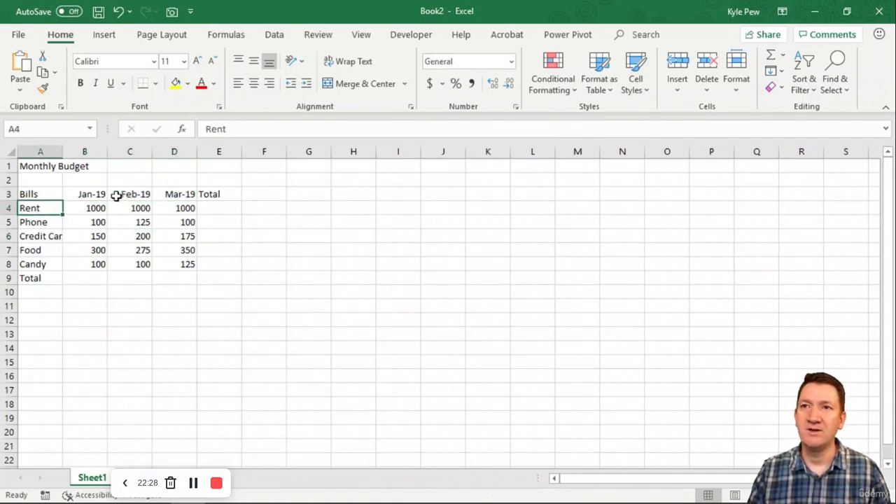
{"action": "left_click", "coordinate": [55, 168]}
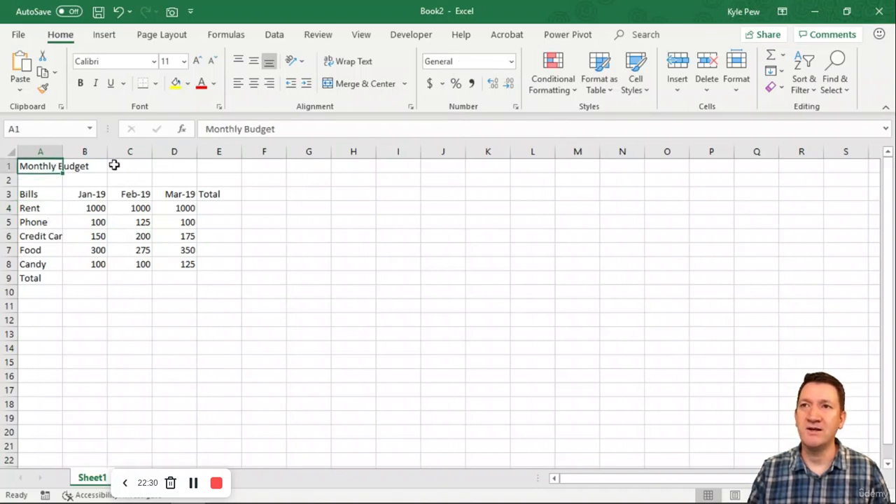
Open the full number format settings for the month headings in cells B3 to D3.
{"action": "left_click_drag", "start_coordinate": [80, 194], "coordinate": [180, 194]}
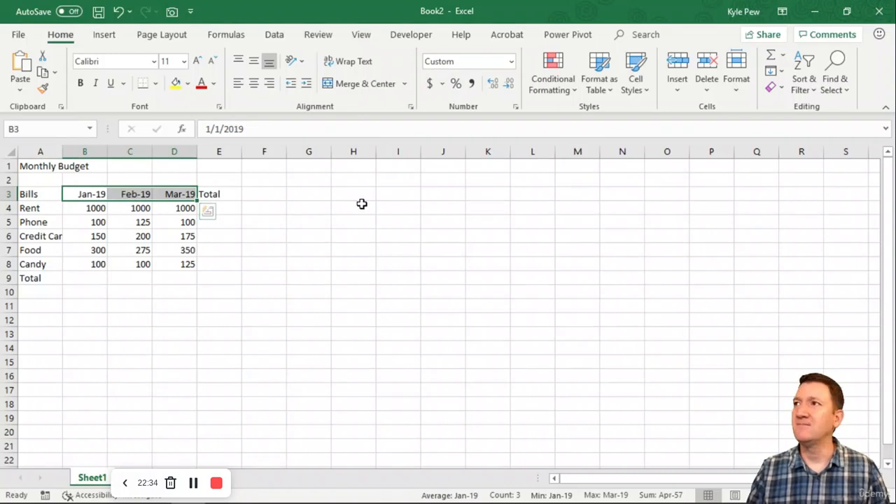
{"action": "left_click", "coordinate": [512, 61]}
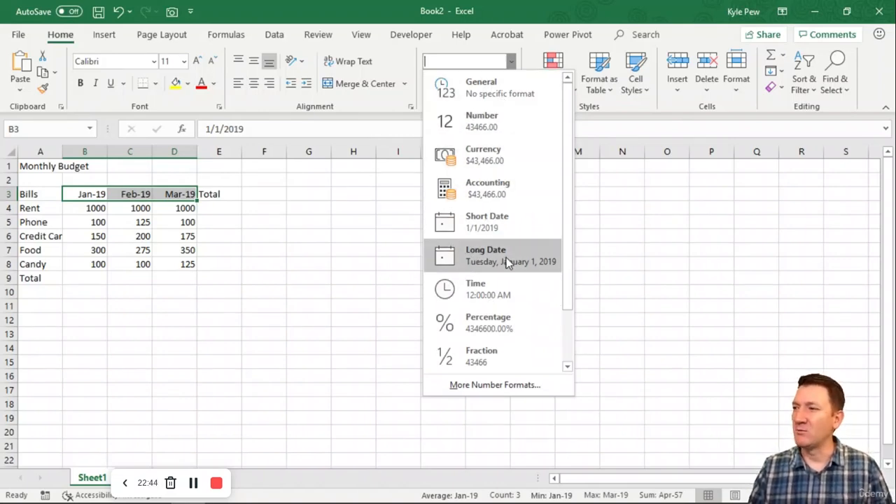
{"action": "scroll", "coordinate": [508, 261], "scroll_direction": "down", "scroll_amount": 2}
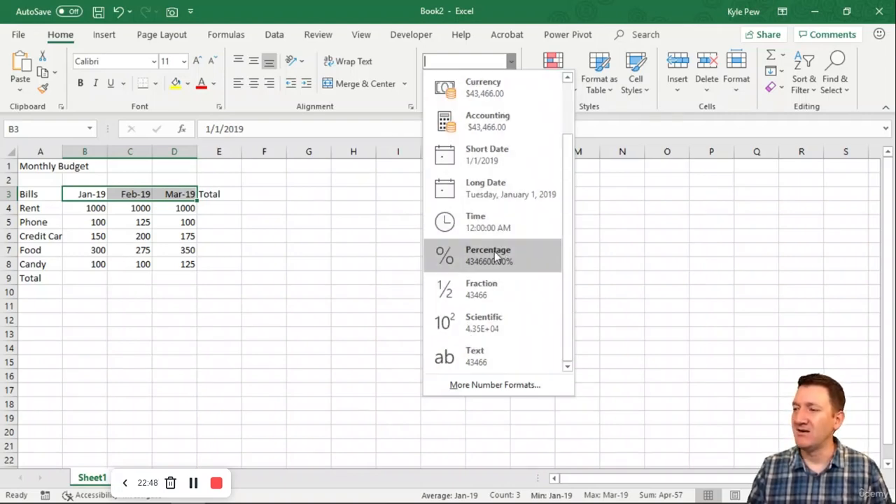
{"action": "left_click", "coordinate": [487, 386]}
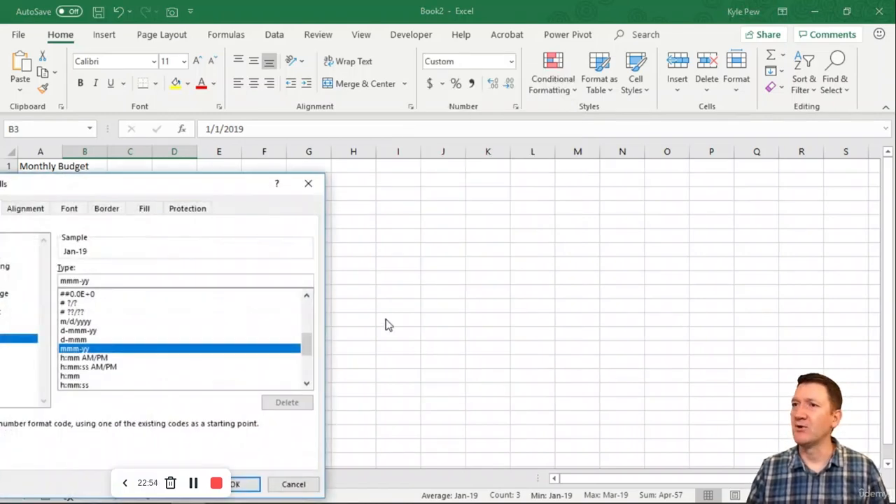
{"action": "left_click_drag", "start_coordinate": [403, 138], "coordinate": [492, 64]}
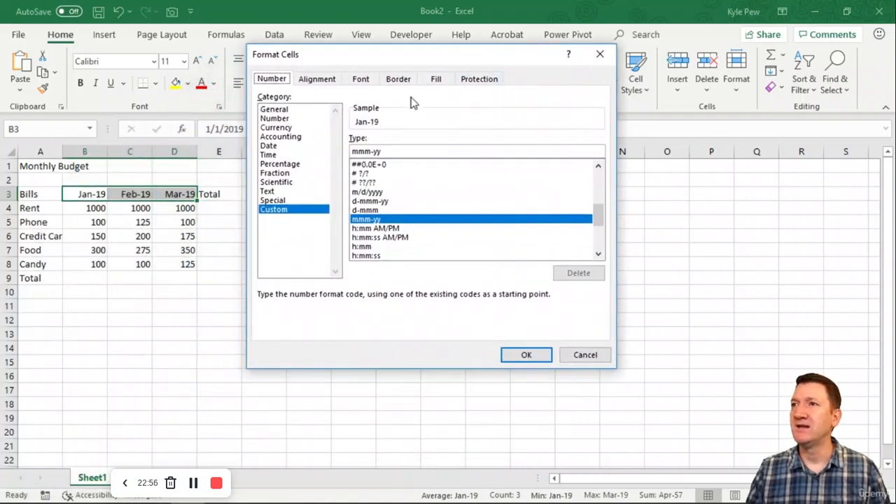
Preview the built-in date formats 14-Mar, Mar-12, March-12 and March 14, 2012 on the January heading sample.
{"action": "left_click", "coordinate": [272, 145]}
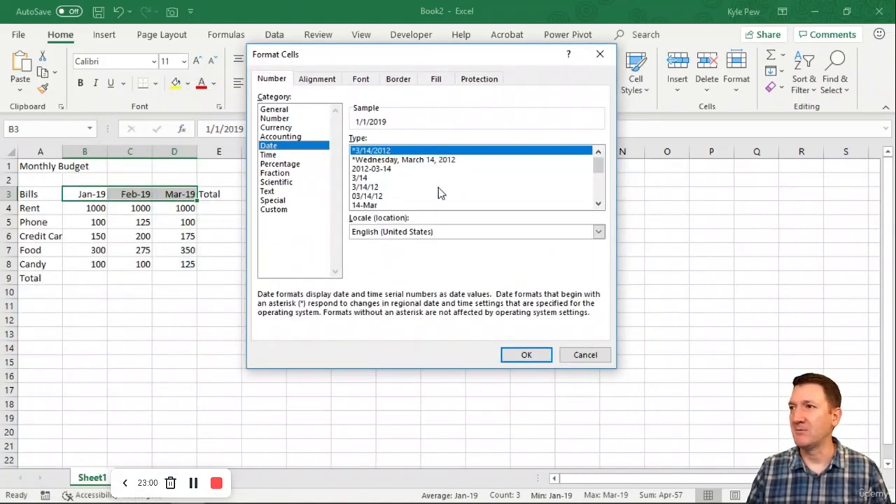
{"action": "mouse_move", "coordinate": [594, 170]}
{"action": "left_mouse_down"}
{"action": "mouse_move", "coordinate": [594, 193]}
{"action": "mouse_move", "coordinate": [594, 166]}
{"action": "left_mouse_up"}
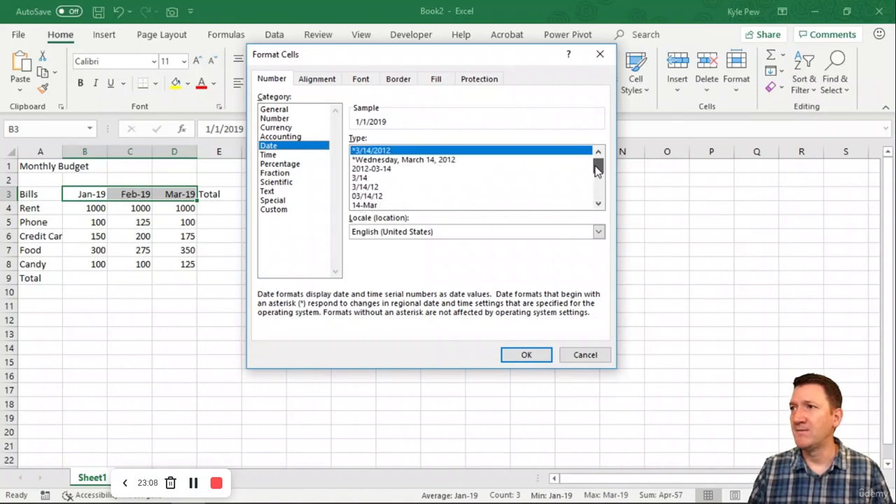
{"action": "left_click", "coordinate": [380, 206]}
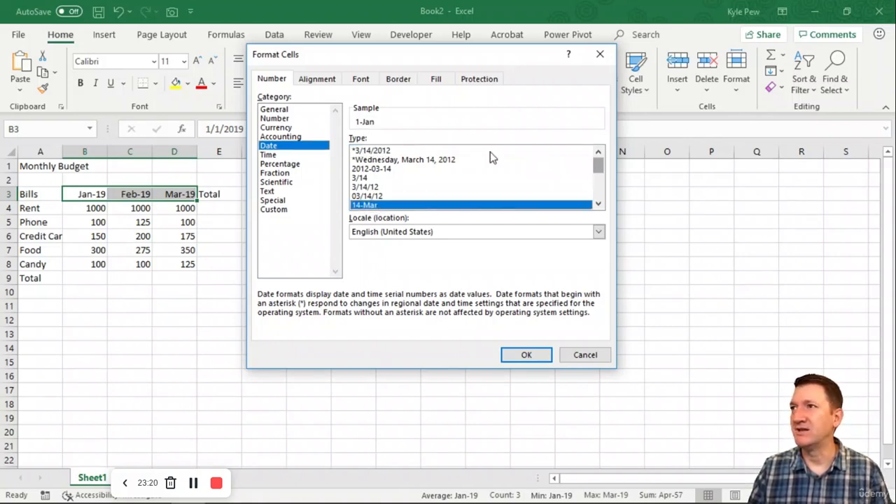
{"action": "left_click_drag", "start_coordinate": [595, 170], "coordinate": [597, 178]}
{"action": "left_click", "coordinate": [373, 197]}
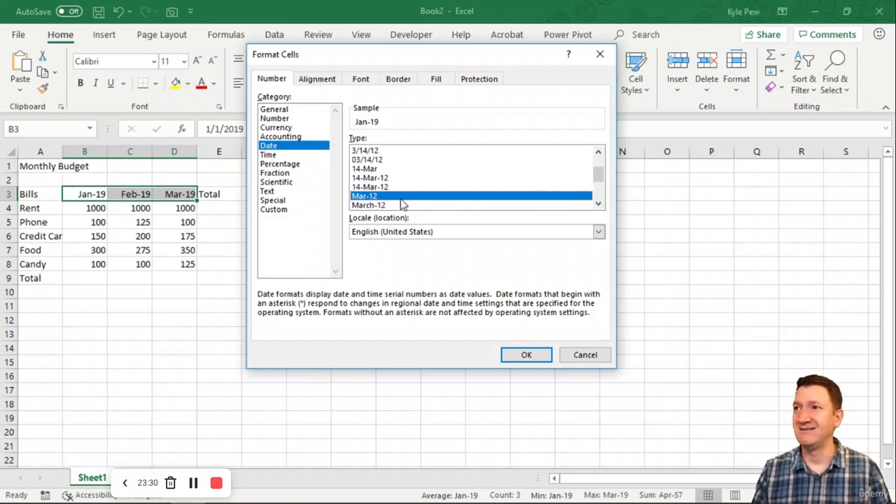
{"action": "left_click_drag", "start_coordinate": [599, 177], "coordinate": [599, 186]}
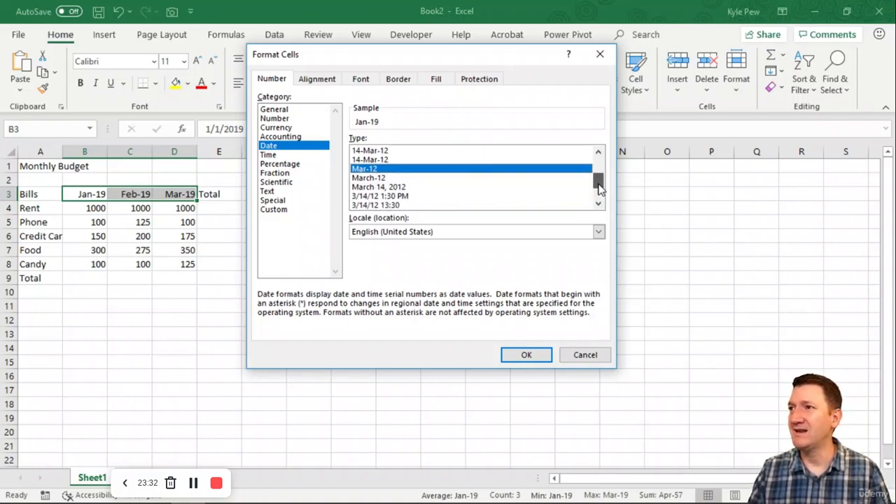
{"action": "left_click", "coordinate": [372, 179]}
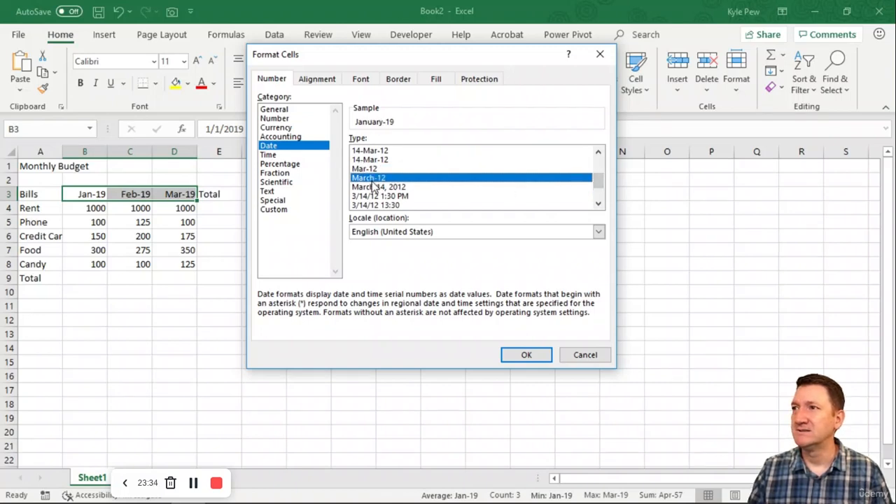
{"action": "left_click", "coordinate": [379, 187]}
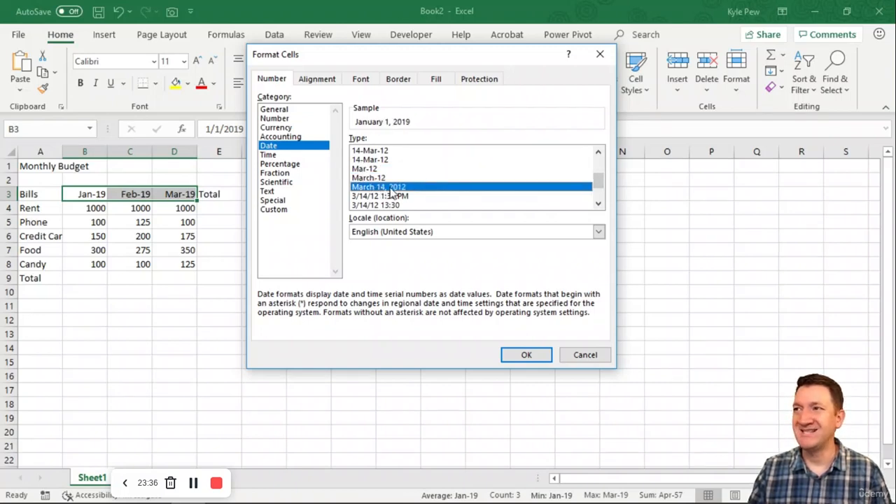
{"action": "left_click_drag", "start_coordinate": [598, 178], "coordinate": [597, 190]}
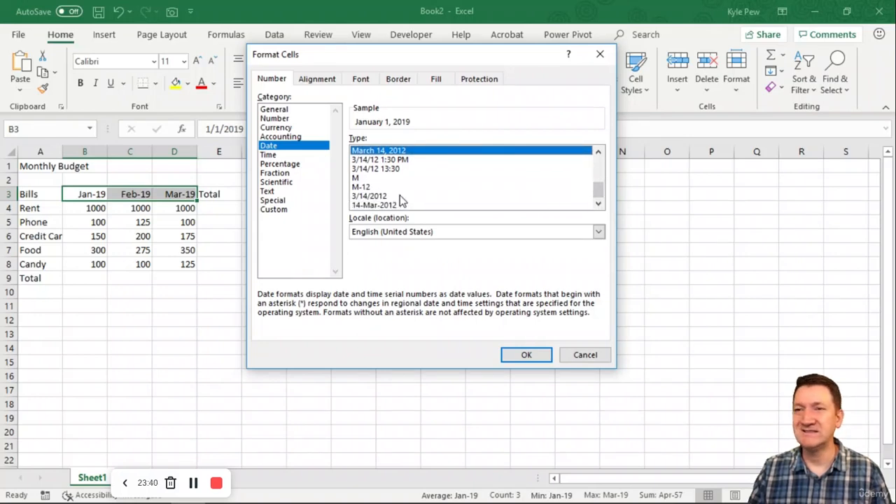
{"action": "scroll", "coordinate": [434, 187], "scroll_direction": "up", "scroll_amount": 4}
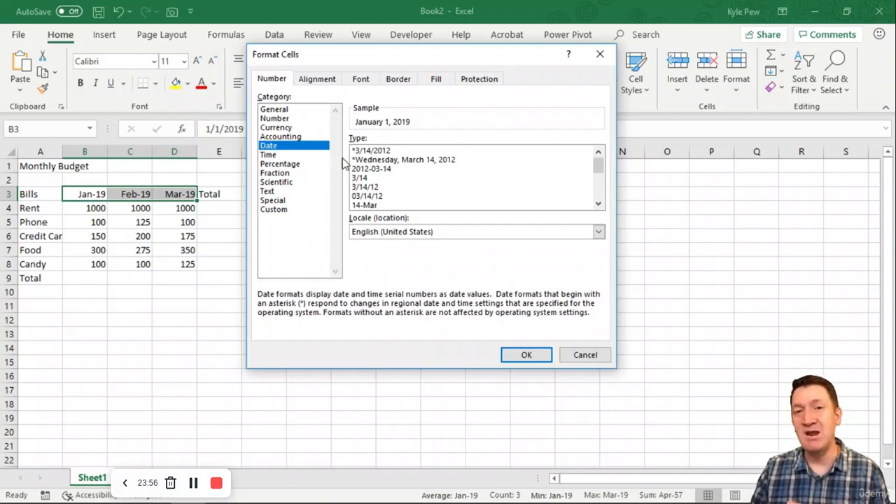
Apply the custom number format mmm-yyyy to the month headings in cells B3 to D3.
{"action": "left_click", "coordinate": [273, 211]}
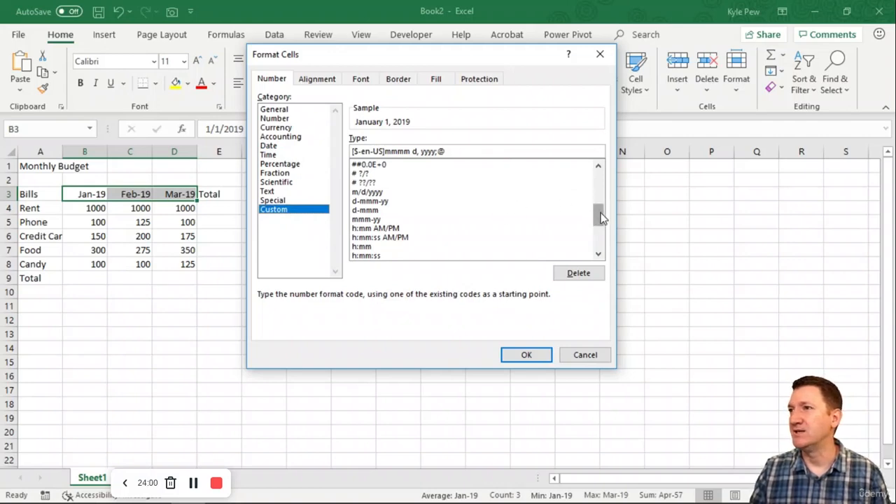
{"action": "mouse_move", "coordinate": [599, 214]}
{"action": "left_mouse_down"}
{"action": "mouse_move", "coordinate": [602, 179]}
{"action": "mouse_move", "coordinate": [602, 222]}
{"action": "left_mouse_up"}
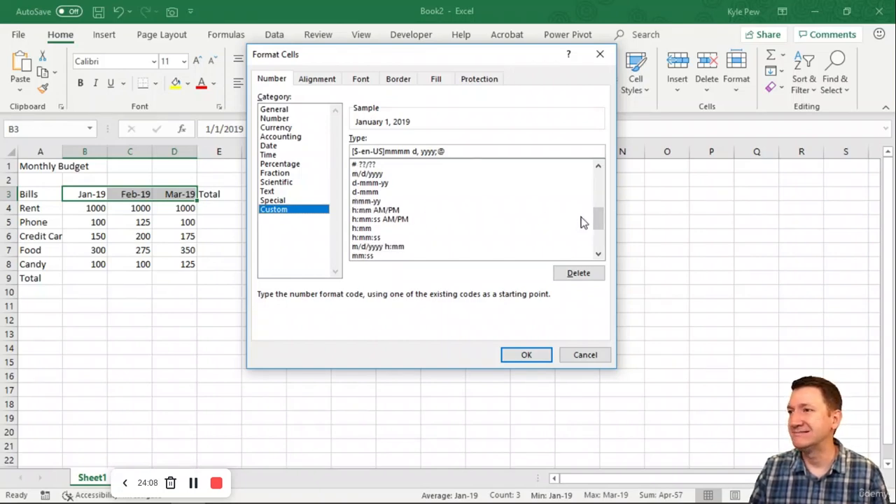
{"action": "left_click_drag", "start_coordinate": [596, 220], "coordinate": [594, 181]}
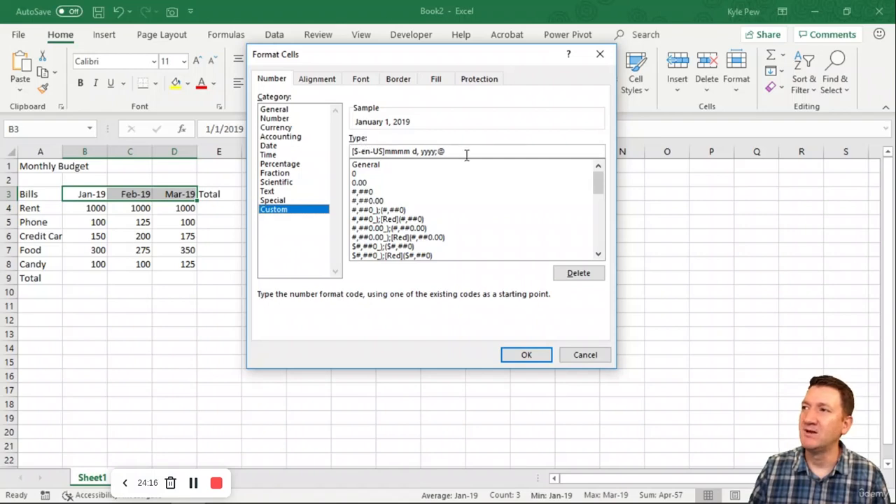
{"action": "left_click_drag", "start_coordinate": [466, 154], "coordinate": [295, 152]}
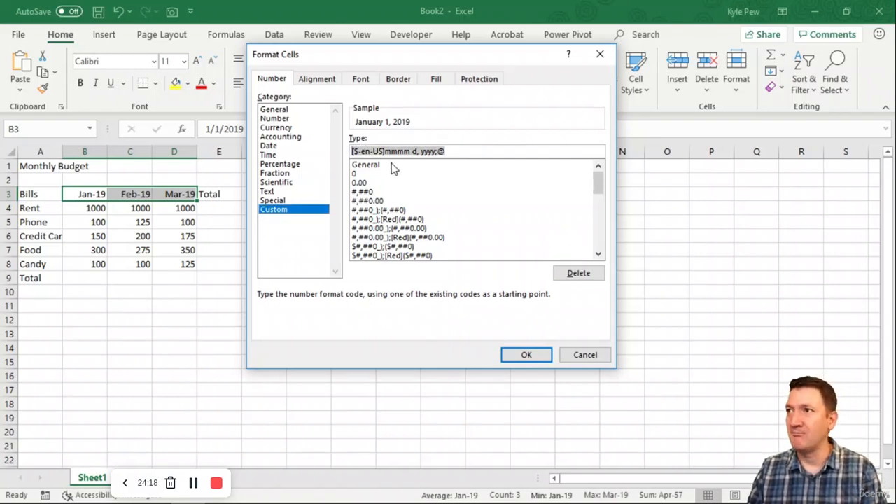
{"action": "key", "text": "Delete"}
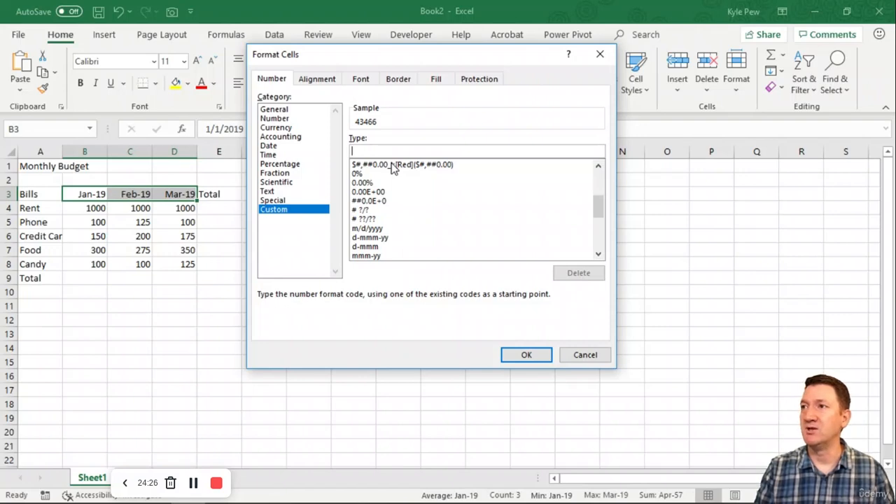
{"action": "type", "text": "mmm"}
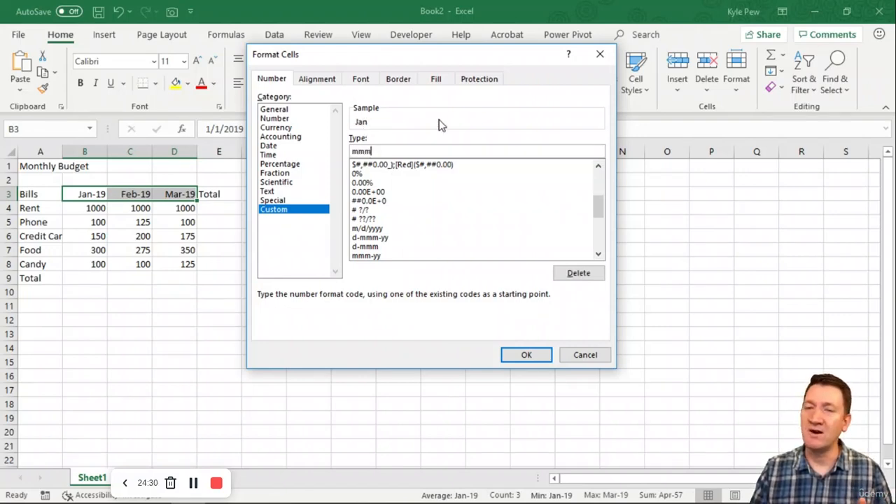
{"action": "type", "text": "-"}
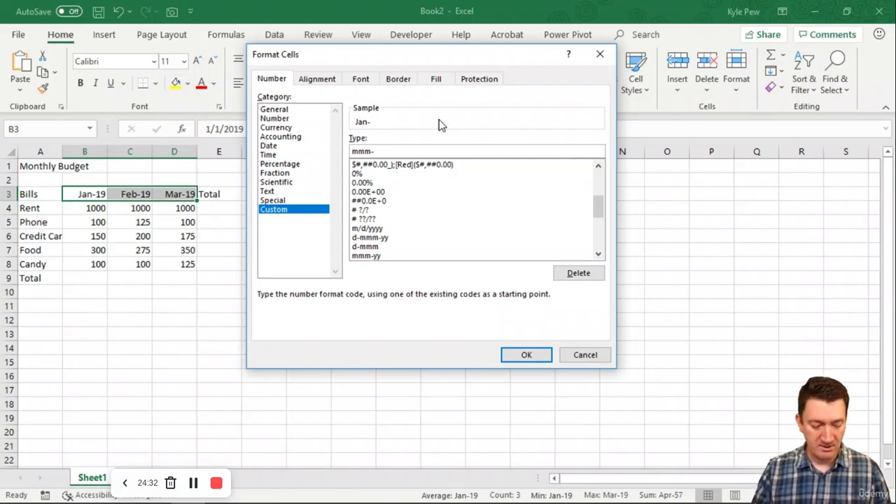
{"action": "type", "text": "yyyy"}
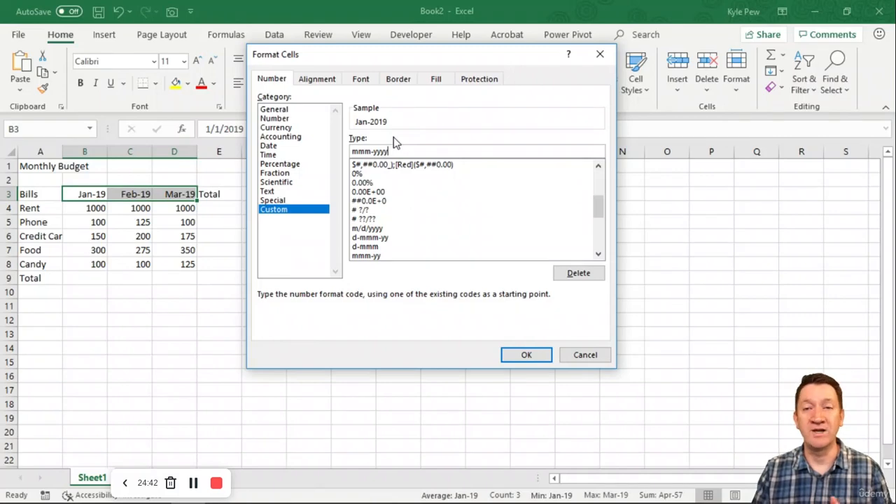
{"action": "left_click", "coordinate": [526, 354]}
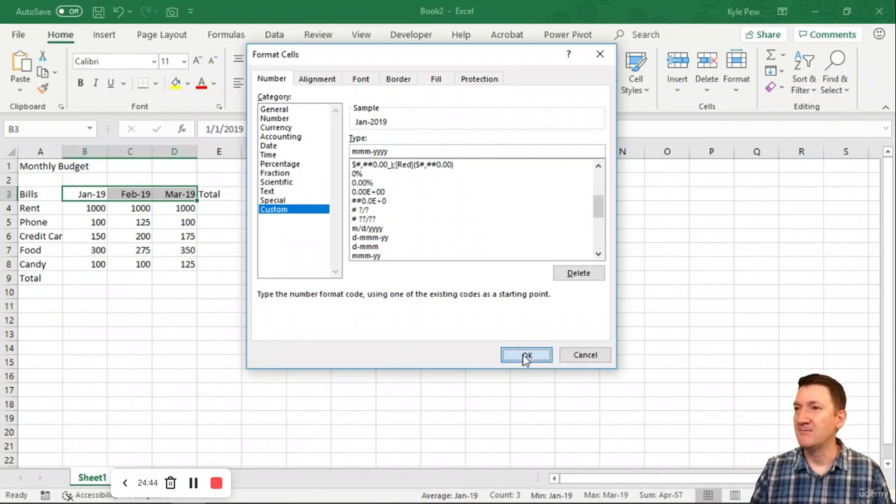